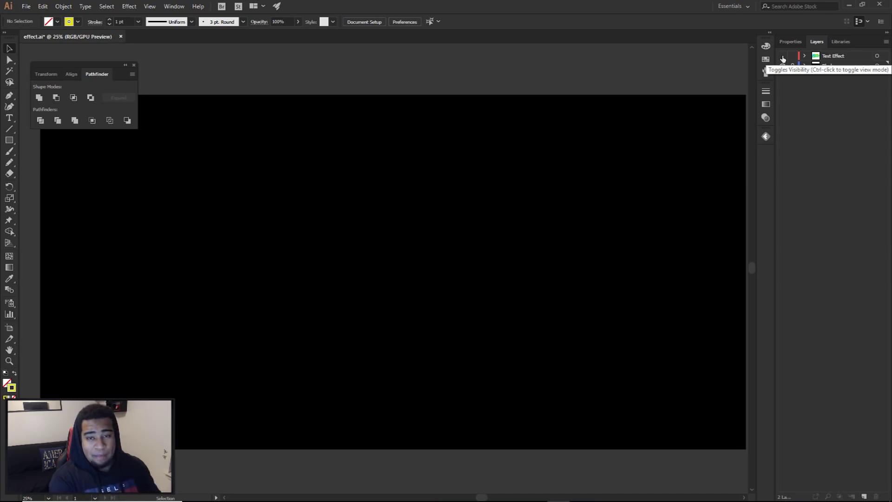
Step: Add a new layer above the Black layer
left_click(783, 57)
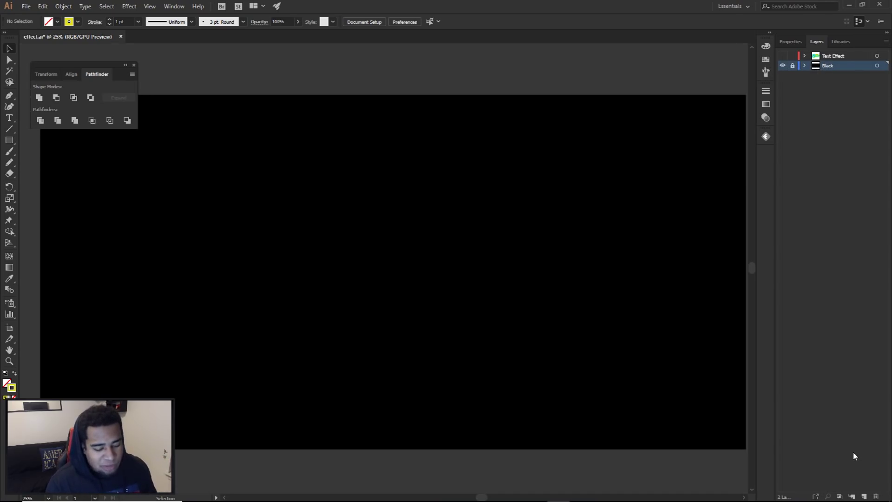
left_click(864, 496)
scroll(669, 297, "down", 2)
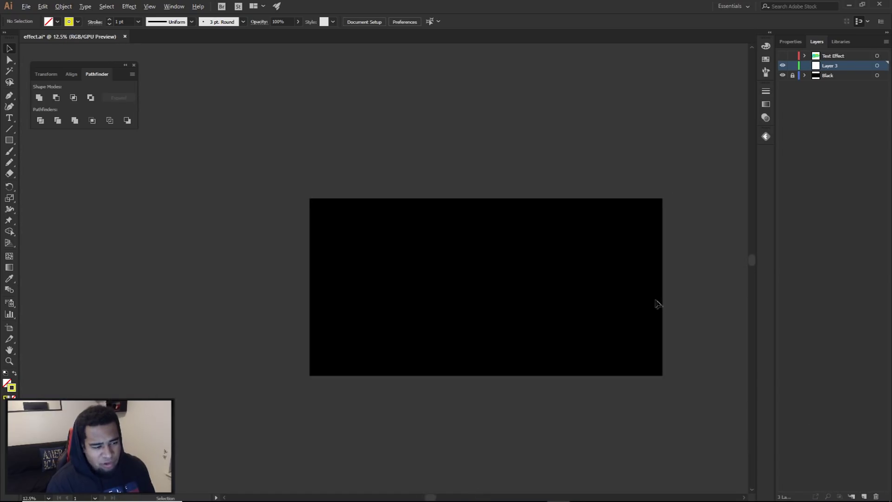
scroll(660, 305, "up", 1)
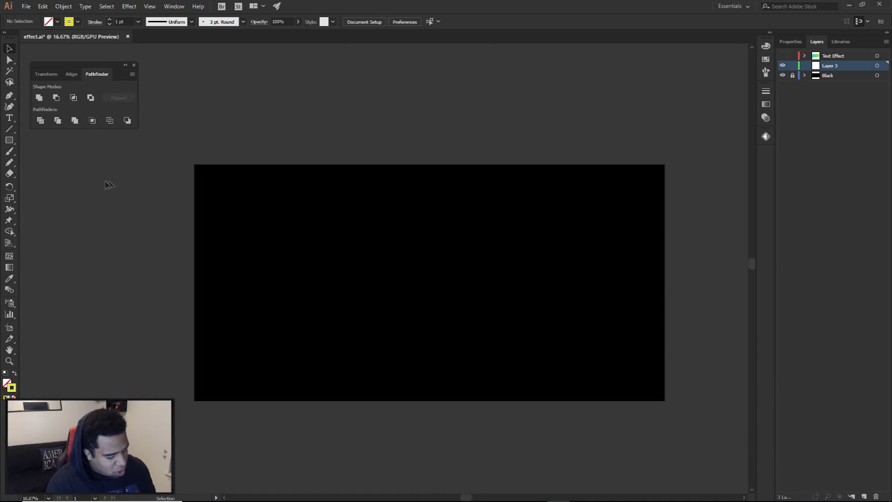
Step: Draw a rectangle about 6101 by 3066 pt that covers the whole artboard
left_click(9, 140)
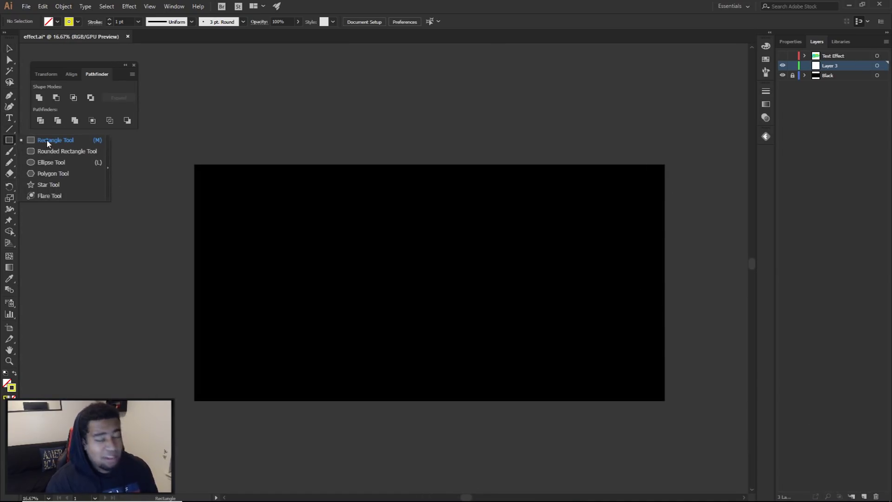
left_click(48, 143)
mouse_move(194, 164)
left_mouse_down()
mouse_move(491, 331)
mouse_move(666, 401)
left_mouse_up()
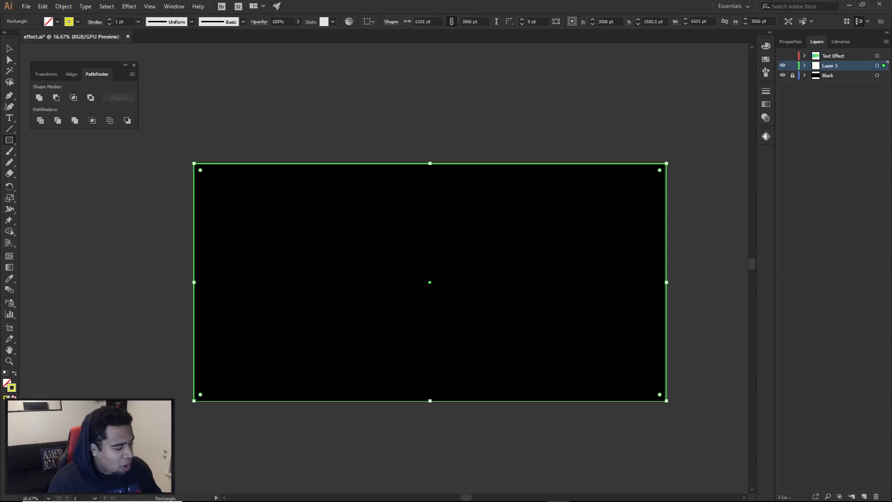
Step: Give the artboard-sized rectangle no stroke and a black 000000 fill
left_click(14, 399)
left_click(8, 383)
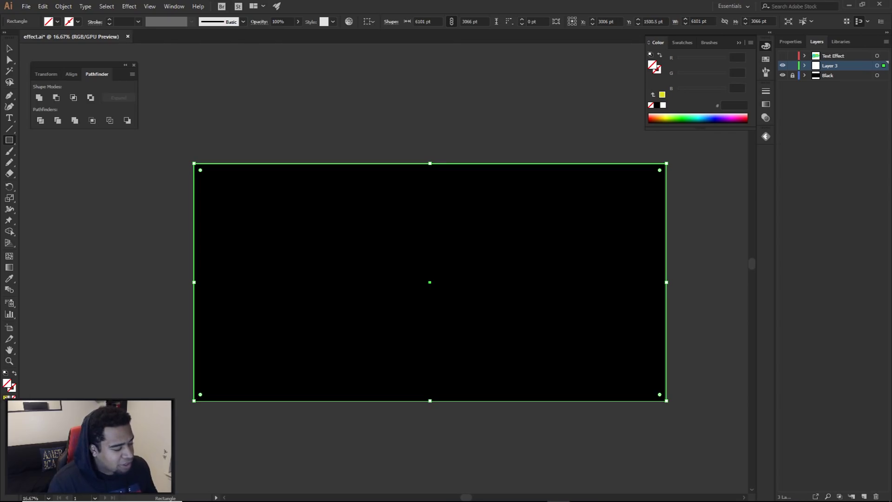
left_click(4, 397)
double_click(7, 382)
left_click_drag(576, 253, 549, 296)
left_click(766, 171)
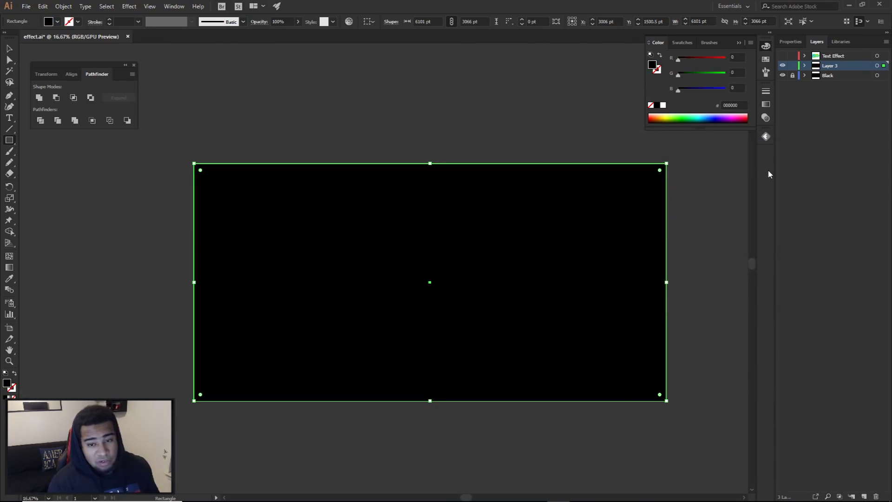
Step: Delete the layer holding the new black rectangle and add a fresh empty layer above the Black layer
left_click(832, 68)
left_click(875, 496)
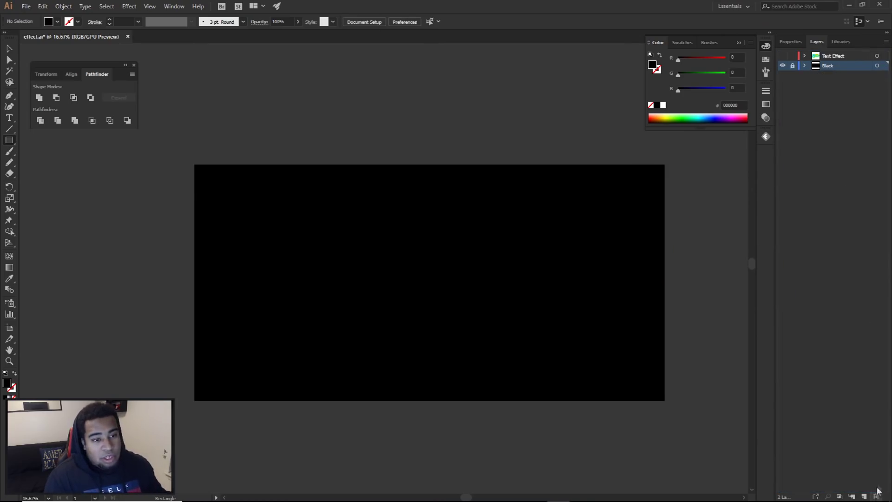
key("v")
left_click(863, 496)
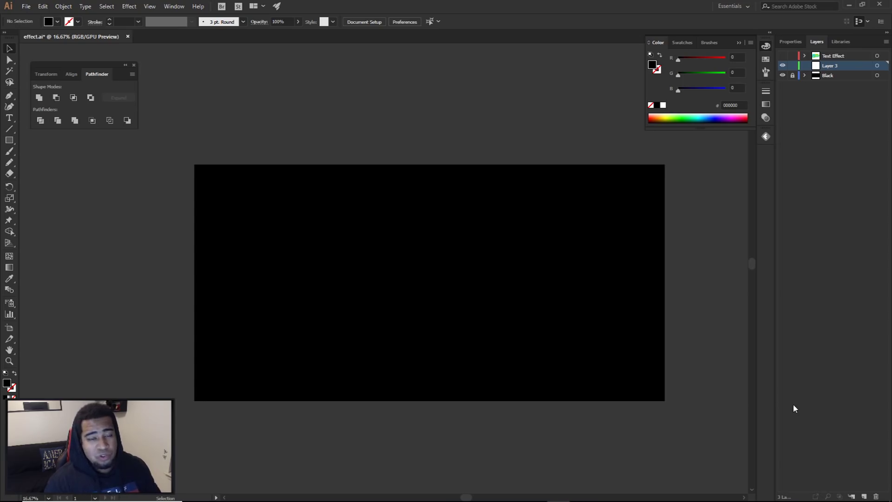
Step: Choose the Pencil tool and set its fidelity all the way to Smooth
left_click(9, 162)
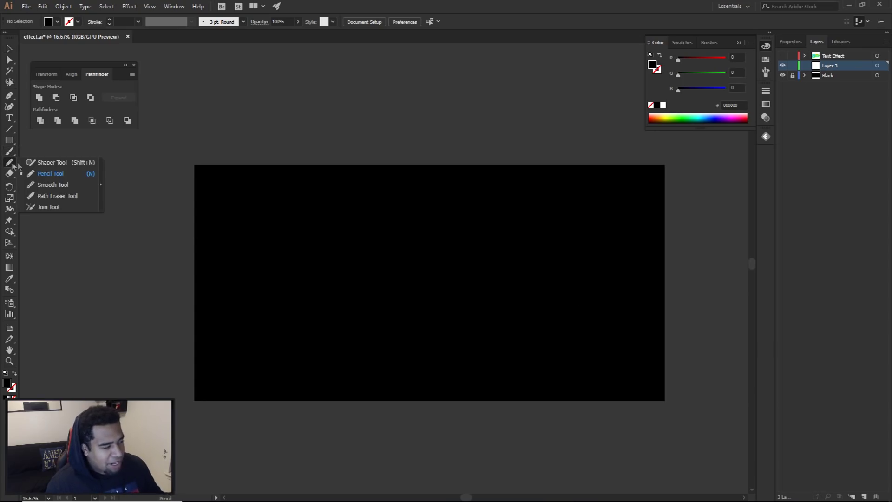
left_click(43, 161)
left_click(13, 166)
left_click(51, 174)
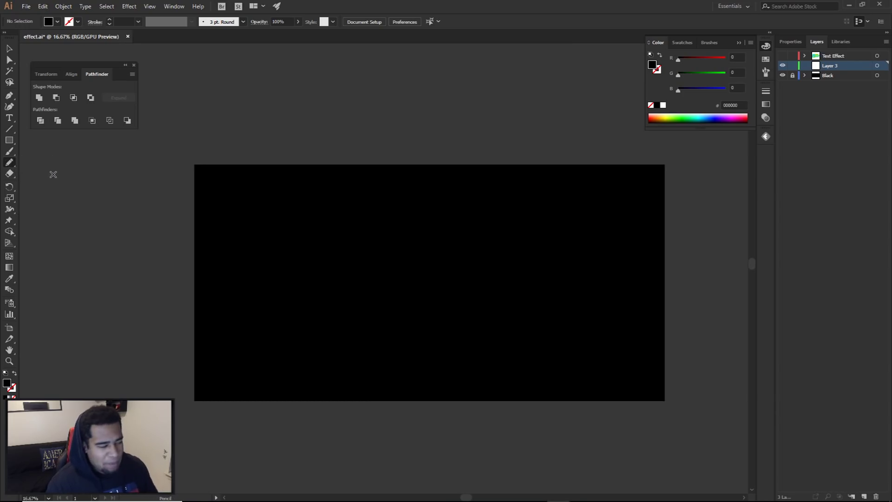
left_click(13, 166)
left_click(13, 163)
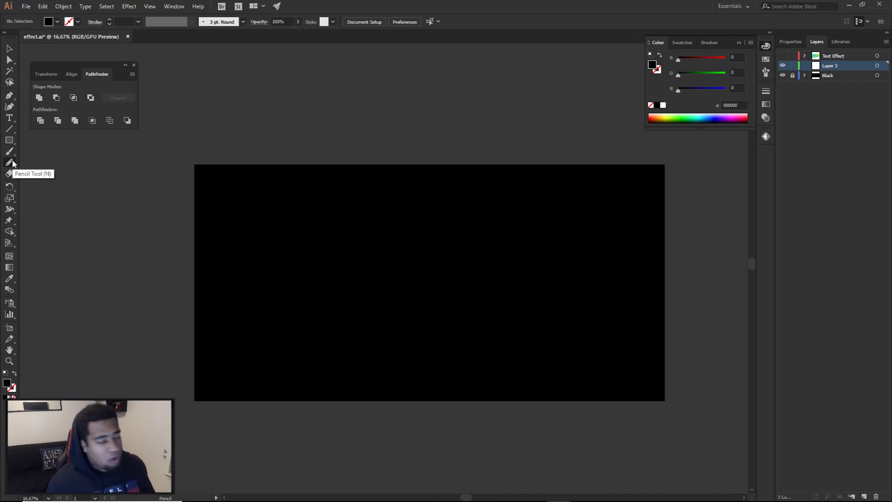
double_click(13, 163)
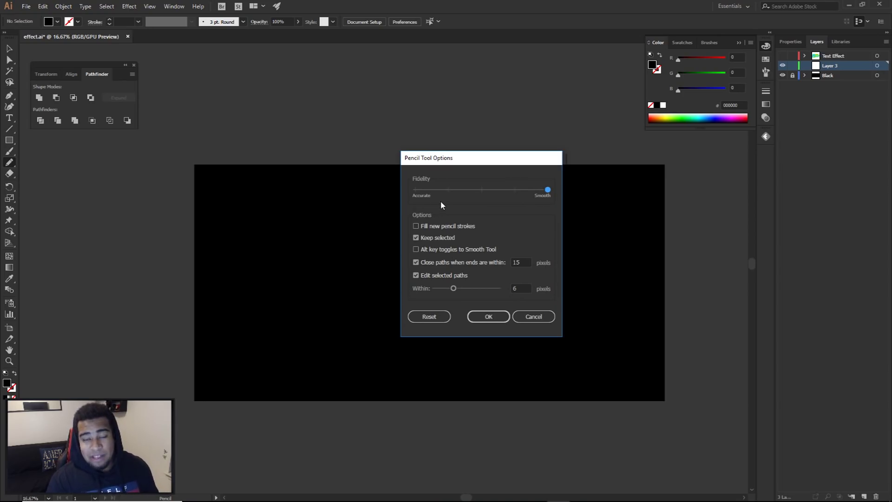
left_click(481, 190)
left_click_drag(481, 192, 556, 199)
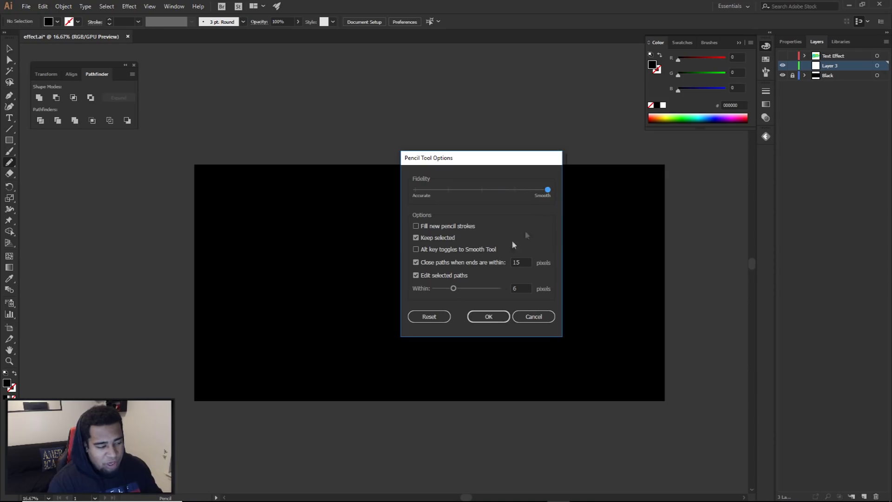
left_click(516, 263)
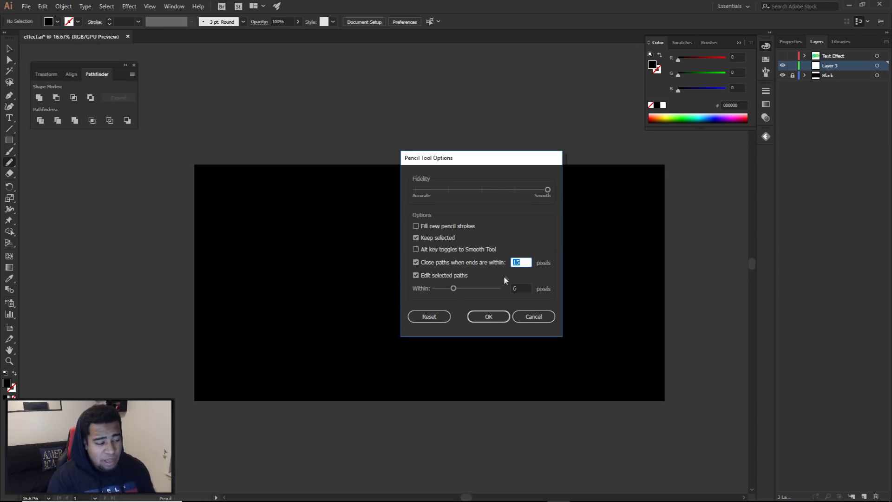
left_click(516, 288)
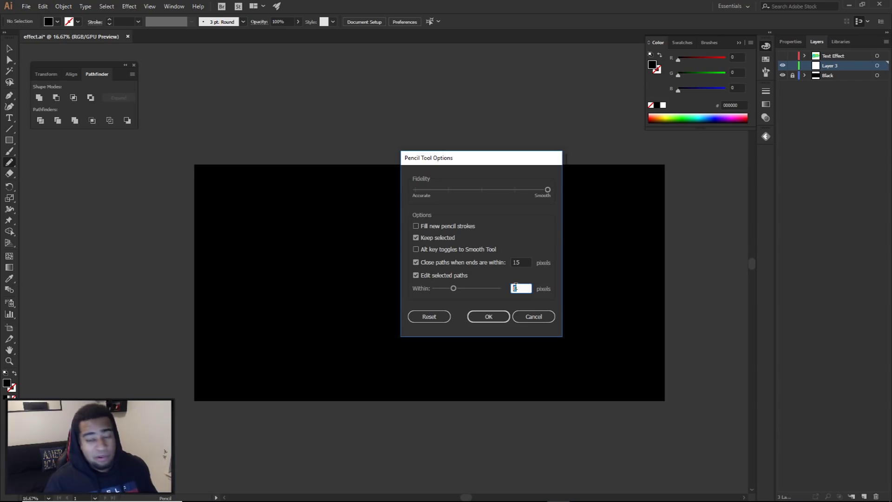
left_click(488, 316)
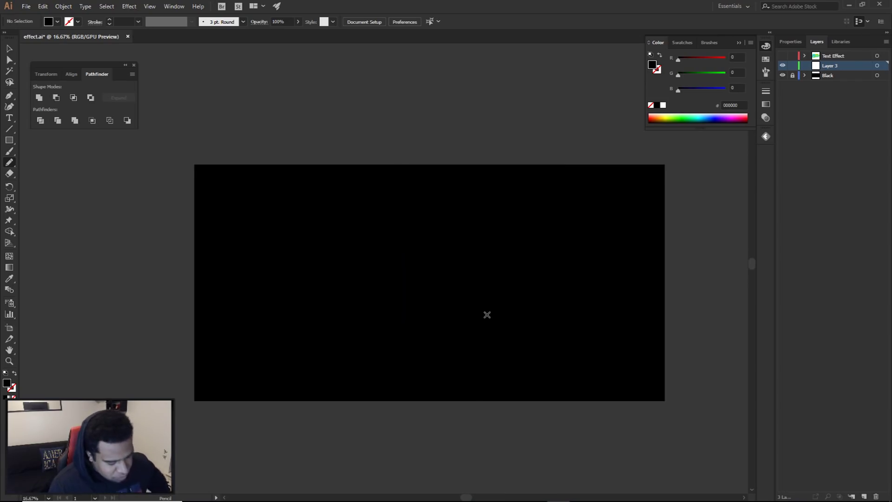
Step: Sketch a freehand cursive E and a crossed f on the left half of the artboard with the Pencil tool
left_click_drag(7, 166, 44, 171)
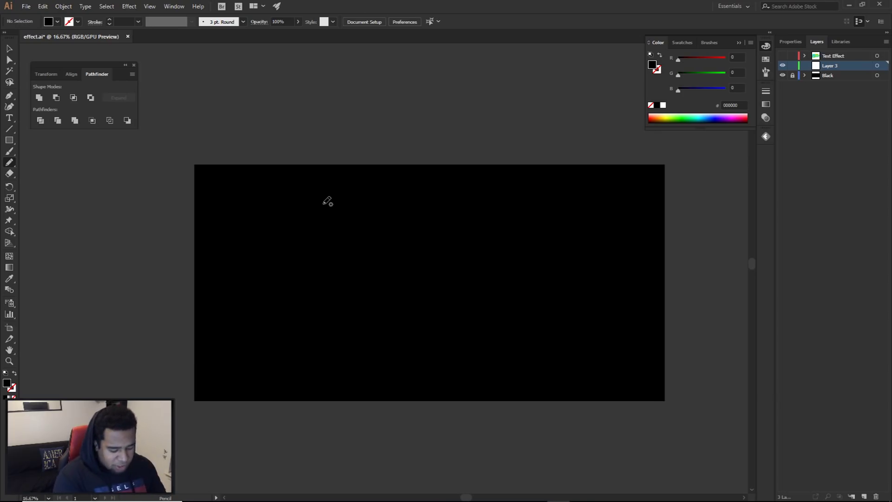
mouse_move(353, 253)
left_mouse_down()
mouse_move(324, 269)
mouse_move(353, 340)
mouse_move(417, 322)
left_mouse_up()
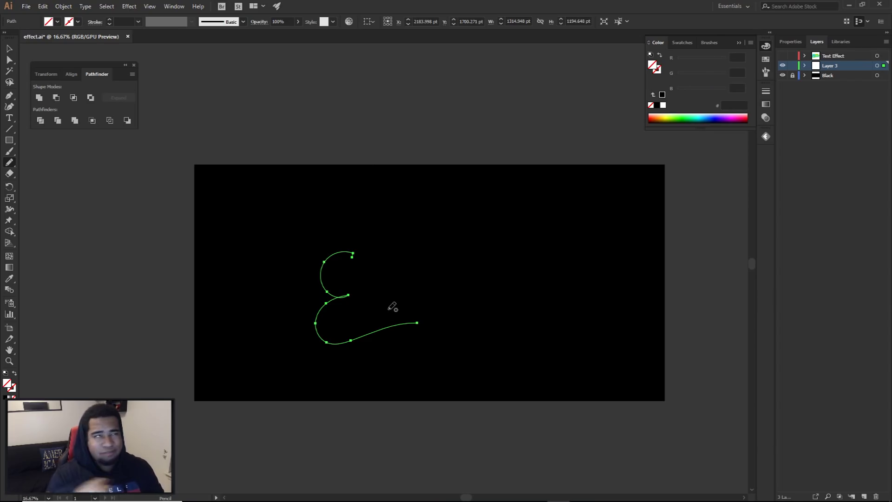
mouse_move(390, 310)
left_mouse_down()
mouse_move(389, 273)
mouse_move(424, 259)
left_mouse_up()
left_click_drag(370, 286, 399, 278)
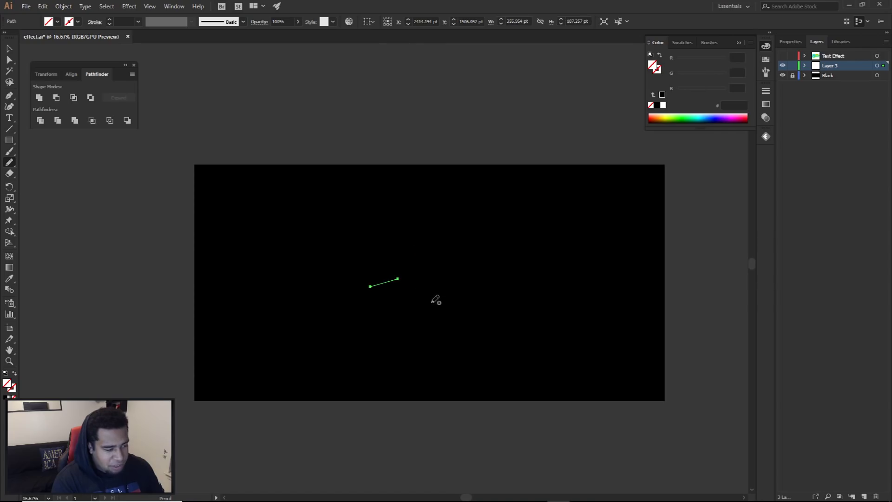
Step: Select all the pencil paths of the E and f and give them a white stroke
key("a")
left_click_drag(250, 187, 537, 404)
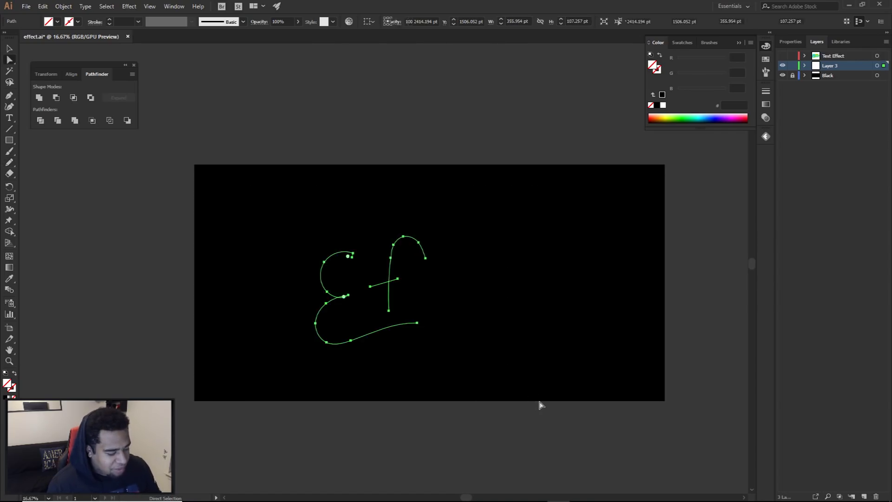
left_click(12, 390)
double_click(12, 389)
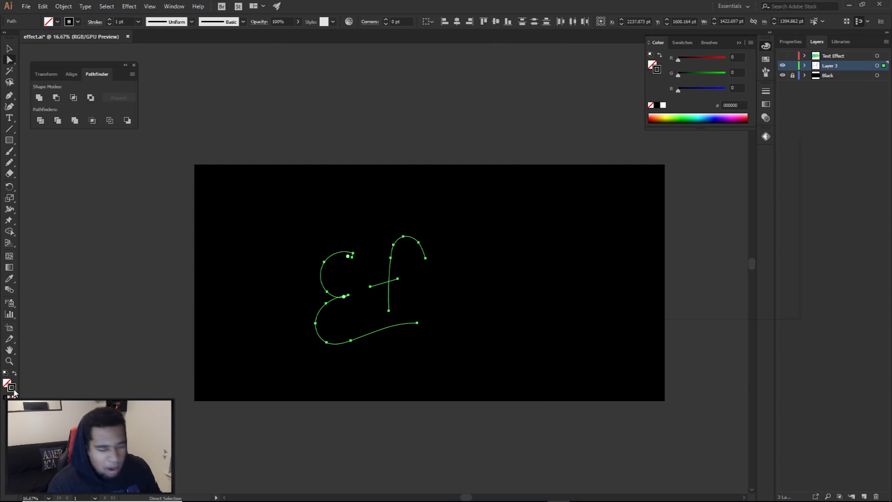
left_click(581, 222)
left_click_drag(581, 223, 534, 159)
left_click(765, 173)
left_click(538, 282)
left_click_drag(288, 215, 518, 399)
left_click(515, 393)
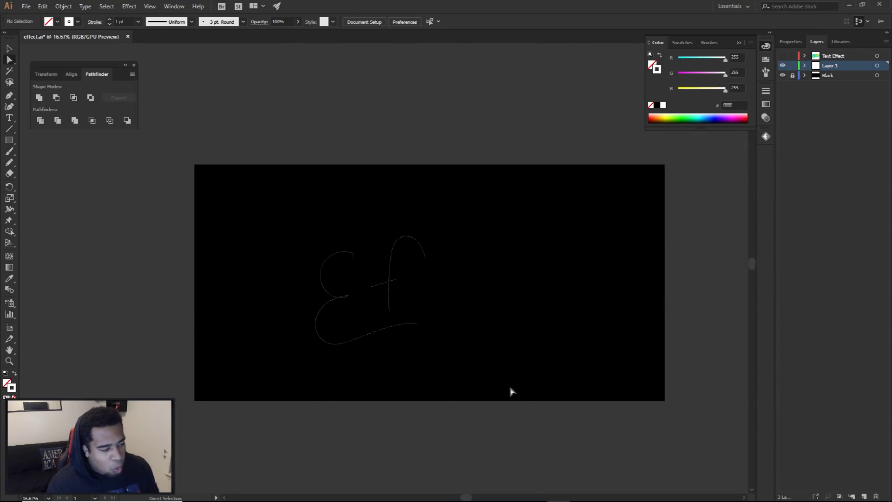
Step: Extend the right end of the f's crossbar slightly outward
left_click(398, 280)
mouse_move(398, 279)
left_mouse_down()
mouse_move(408, 276)
mouse_move(396, 282)
left_mouse_up()
left_click(418, 287)
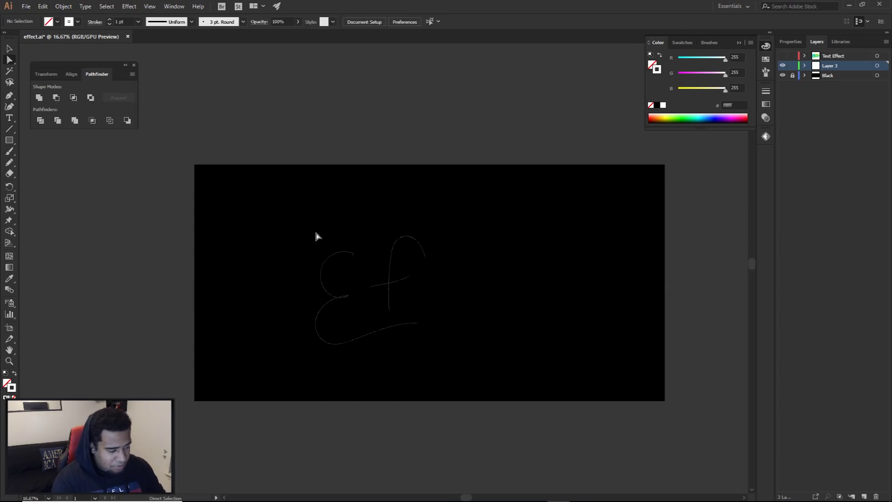
Step: Complete the word "Effect" by sketching the second f, e, c and t freehand with the Pencil tool
double_click(10, 161)
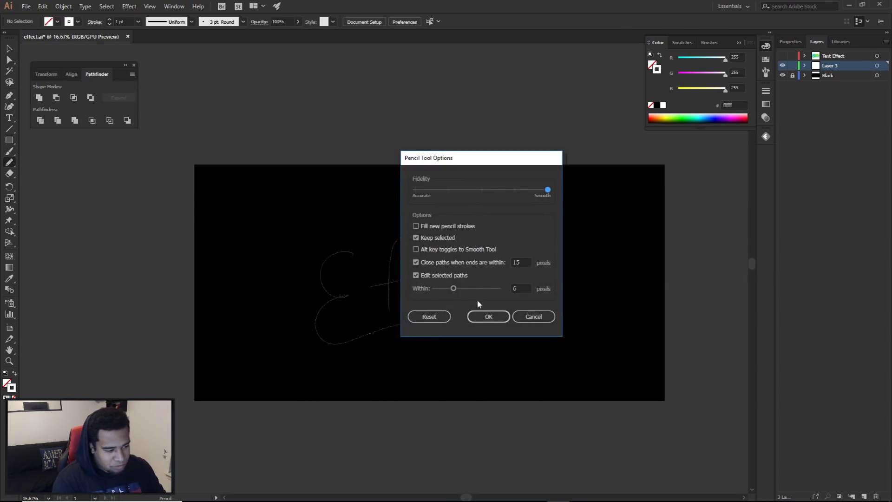
left_click(479, 315)
mouse_move(429, 310)
left_mouse_down()
mouse_move(466, 230)
mouse_move(409, 307)
mouse_move(447, 229)
left_mouse_up()
mouse_move(381, 292)
left_mouse_down()
mouse_move(416, 278)
mouse_move(453, 295)
left_mouse_up()
left_click_drag(481, 264, 486, 284)
left_click_drag(492, 228, 513, 315)
left_click_drag(490, 277, 546, 251)
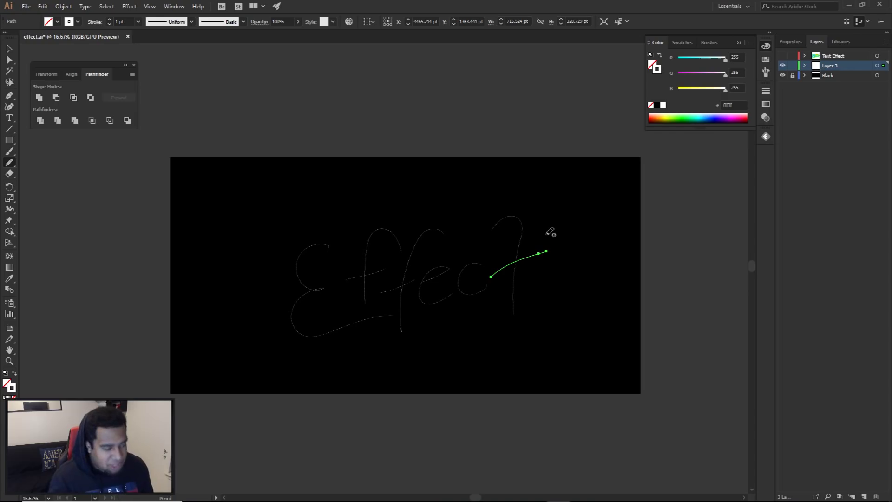
Step: Retrace the letter E several times with loose, overlapping Pencil strokes to build a scribbled look
key("space")
left_click_drag(292, 287, 351, 252)
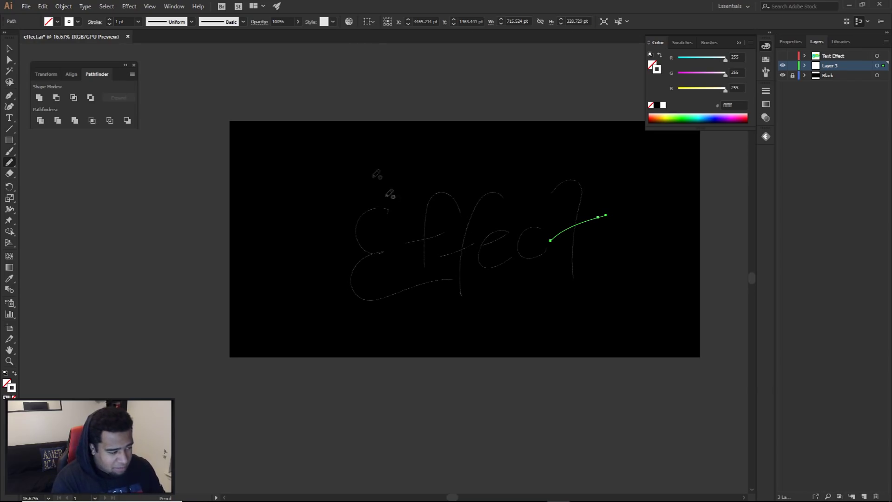
mouse_move(396, 213)
left_mouse_down()
mouse_move(346, 215)
mouse_move(368, 256)
mouse_move(344, 269)
mouse_move(440, 281)
left_mouse_up()
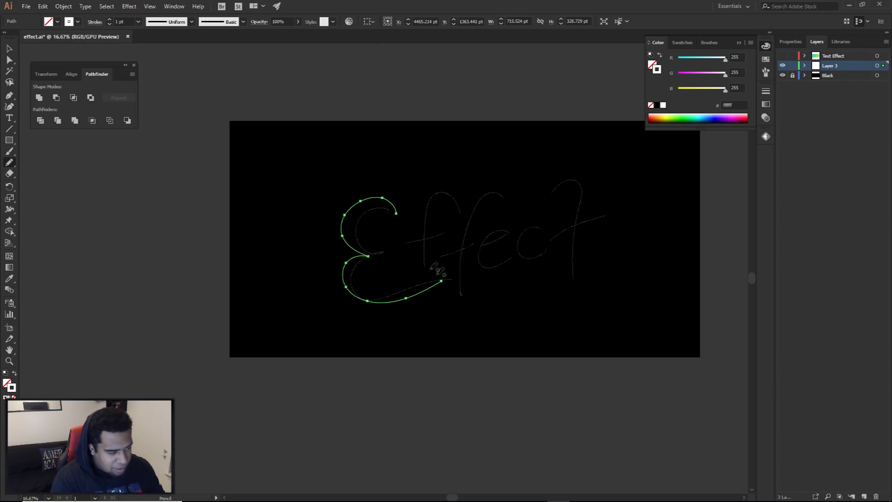
mouse_move(397, 207)
left_mouse_down()
mouse_move(361, 292)
mouse_move(424, 292)
left_mouse_up()
mouse_move(395, 206)
left_mouse_down()
mouse_move(358, 204)
mouse_move(372, 243)
mouse_move(348, 277)
mouse_move(409, 301)
mouse_move(442, 280)
left_mouse_up()
mouse_move(399, 214)
left_mouse_down()
mouse_move(369, 201)
mouse_move(351, 237)
mouse_move(370, 247)
mouse_move(358, 289)
mouse_move(429, 297)
mouse_move(388, 199)
mouse_move(372, 240)
mouse_move(354, 241)
mouse_move(369, 292)
mouse_move(421, 280)
left_mouse_up()
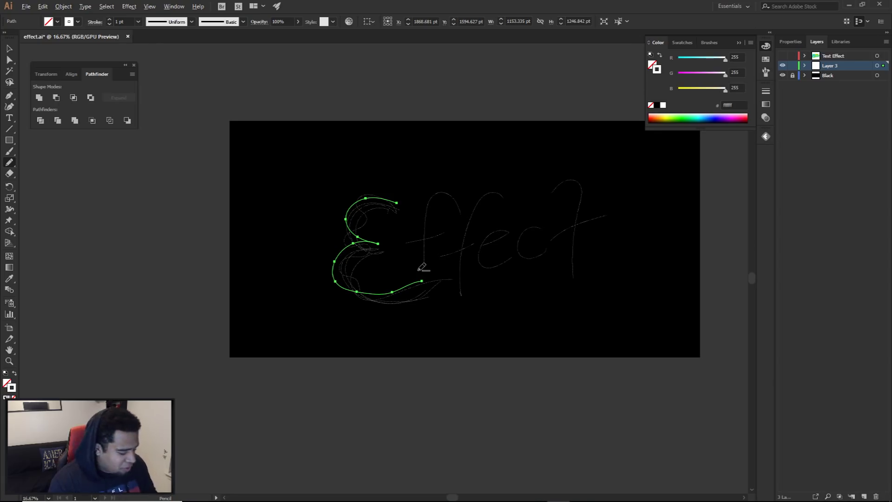
scroll(355, 226, "up", 4)
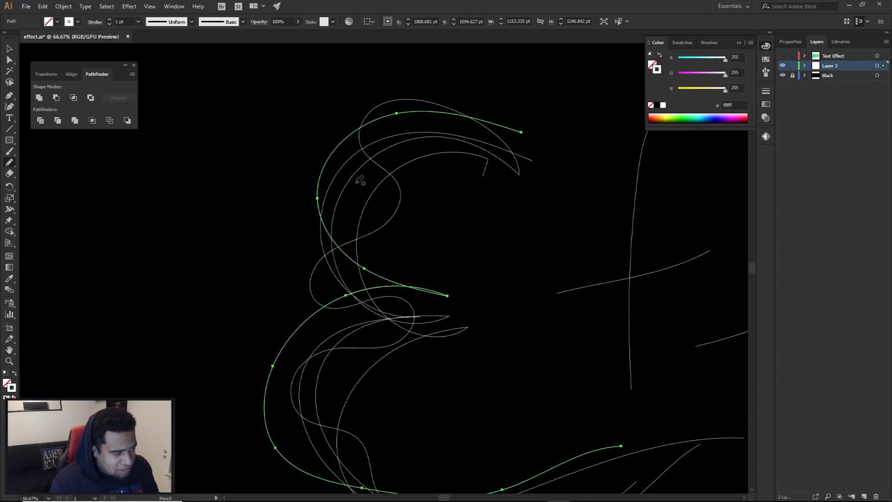
scroll(441, 232, "down", 2)
scroll(466, 256, "down", 1)
left_click_drag(485, 271, 438, 244)
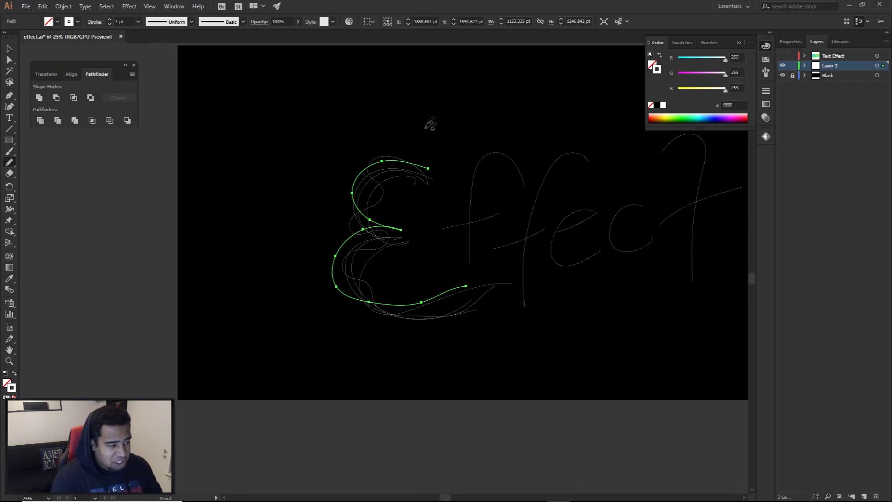
mouse_move(422, 157)
left_mouse_down()
mouse_move(370, 180)
mouse_move(393, 231)
mouse_move(352, 267)
left_mouse_up()
mouse_move(422, 157)
left_mouse_down()
mouse_move(368, 218)
mouse_move(387, 229)
mouse_move(388, 281)
mouse_move(470, 274)
left_mouse_up()
mouse_move(416, 155)
left_mouse_down()
mouse_move(342, 267)
mouse_move(458, 309)
left_mouse_up()
mouse_move(411, 164)
left_mouse_down()
mouse_move(352, 253)
mouse_move(369, 295)
mouse_move(467, 305)
left_mouse_up()
Step: Retrace the stems and crossbars of both f letters with loose, overlapping Pencil strokes
mouse_move(466, 267)
left_mouse_down()
mouse_move(487, 170)
mouse_move(452, 223)
mouse_move(512, 167)
left_mouse_up()
mouse_move(433, 229)
left_mouse_down()
mouse_move(468, 214)
mouse_move(497, 217)
left_mouse_up()
left_click_drag(458, 264, 513, 199)
mouse_move(524, 305)
left_mouse_down()
mouse_move(530, 245)
mouse_move(589, 188)
left_mouse_up()
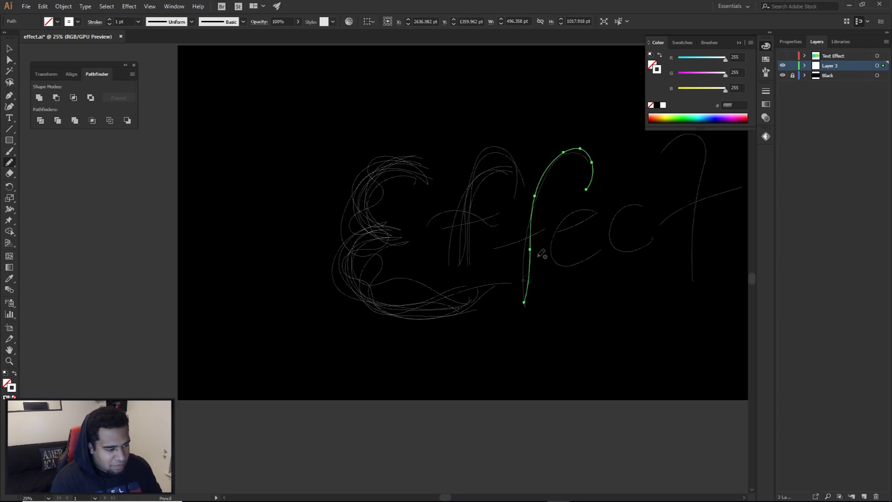
mouse_move(518, 312)
left_mouse_down()
mouse_move(524, 216)
mouse_move(576, 191)
left_mouse_up()
left_click_drag(485, 255, 542, 233)
mouse_move(517, 290)
left_mouse_down()
mouse_move(563, 163)
mouse_move(579, 178)
left_mouse_up()
Step: Retrace the letters e and c with loose, overlapping Pencil strokes
mouse_move(556, 248)
left_mouse_down()
mouse_move(554, 226)
mouse_move(584, 255)
left_mouse_up()
mouse_move(583, 215)
left_mouse_down()
mouse_move(581, 265)
mouse_move(591, 241)
mouse_move(556, 242)
mouse_move(595, 217)
mouse_move(544, 254)
mouse_move(599, 251)
mouse_move(592, 268)
mouse_move(569, 237)
mouse_move(551, 249)
mouse_move(585, 209)
mouse_move(591, 263)
mouse_move(639, 281)
left_mouse_up()
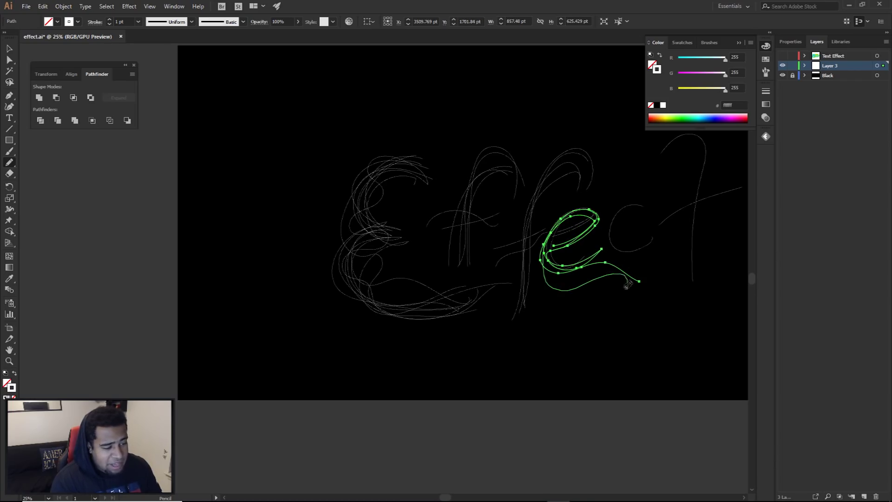
mouse_move(641, 204)
left_mouse_down()
mouse_move(605, 230)
mouse_move(655, 239)
mouse_move(611, 238)
mouse_move(653, 238)
mouse_move(625, 246)
mouse_move(648, 231)
mouse_move(610, 237)
mouse_move(664, 243)
mouse_move(612, 224)
mouse_move(663, 245)
left_mouse_up()
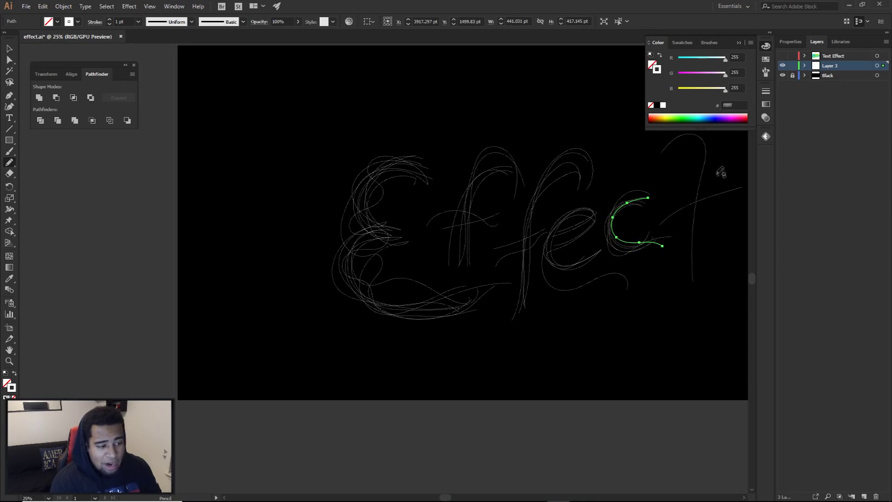
left_click_drag(732, 227, 667, 237)
left_click_drag(585, 88, 586, 150)
mouse_move(601, 88)
left_mouse_down()
mouse_move(598, 149)
mouse_move(584, 146)
mouse_move(588, 134)
left_mouse_up()
left_click_drag(599, 88, 634, 71)
left_click_drag(593, 115, 634, 95)
key("ctrl+z")
key("ctrl+z")
key("ctrl+z")
key("ctrl+z")
key("ctrl+z")
key("ctrl+z")
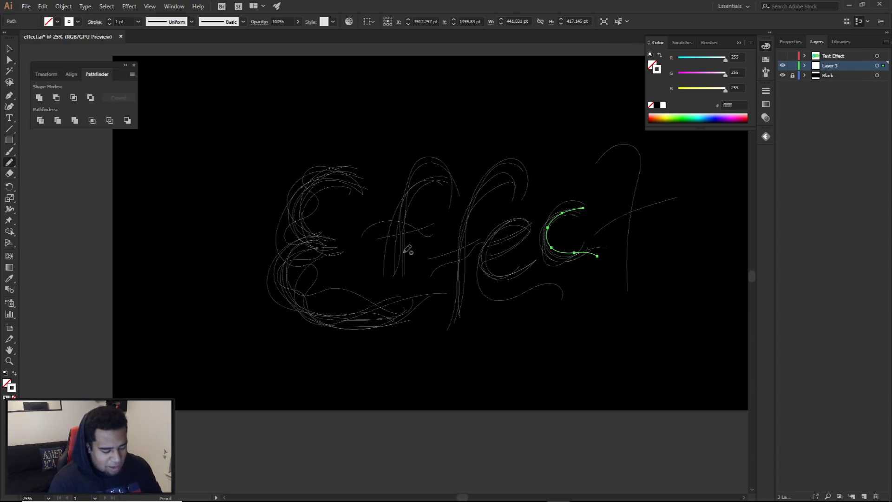
Step: Retrace the stem and crossbar of the letter t with loose, overlapping Pencil strokes, then deselect everything
mouse_move(598, 163)
left_mouse_down()
mouse_move(619, 248)
mouse_move(608, 286)
left_mouse_up()
left_click_drag(597, 216, 669, 193)
key("ctrl+z")
left_click_drag(590, 232, 674, 198)
mouse_move(585, 153)
left_mouse_down()
mouse_move(659, 151)
mouse_move(620, 277)
left_mouse_up()
left_click_drag(588, 218, 670, 198)
mouse_move(599, 155)
left_mouse_down()
mouse_move(626, 227)
mouse_move(631, 281)
left_mouse_up()
left_click_drag(594, 212, 664, 196)
key("ctrl+z")
left_click_drag(598, 160, 620, 261)
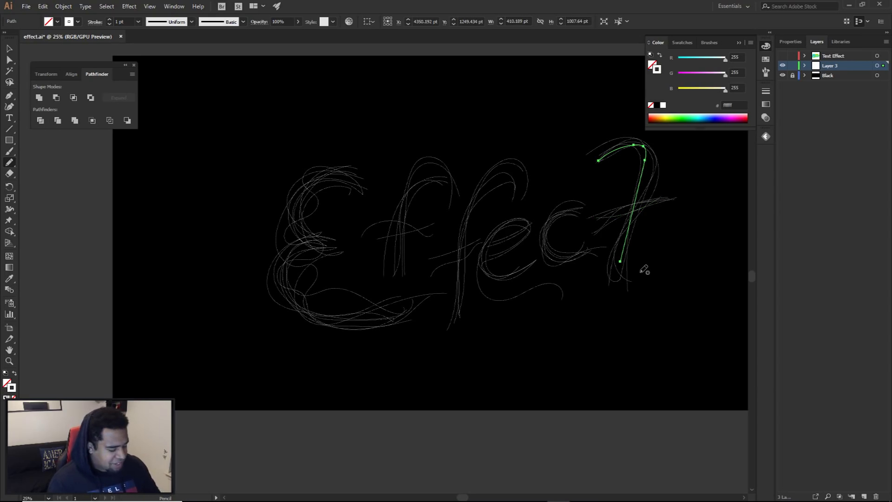
key("ctrl+shift+a")
left_click_drag(658, 290, 627, 292)
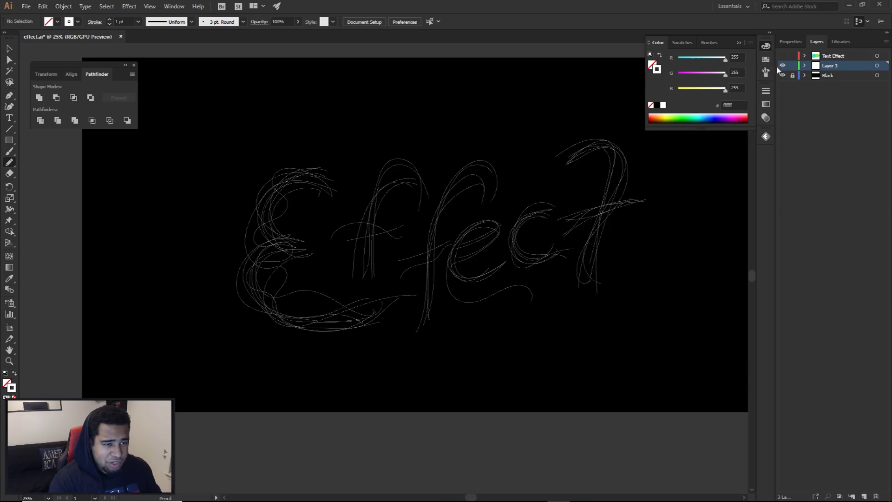
Step: Compare the sketch with the finished Text Effect layer by swapping layer visibility, then show Layer 3 again and target its artwork
left_click(782, 65)
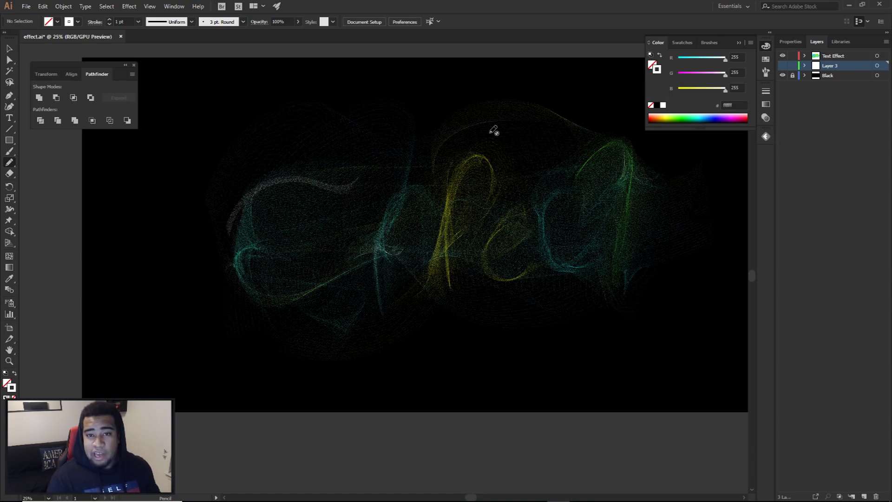
left_click(782, 56)
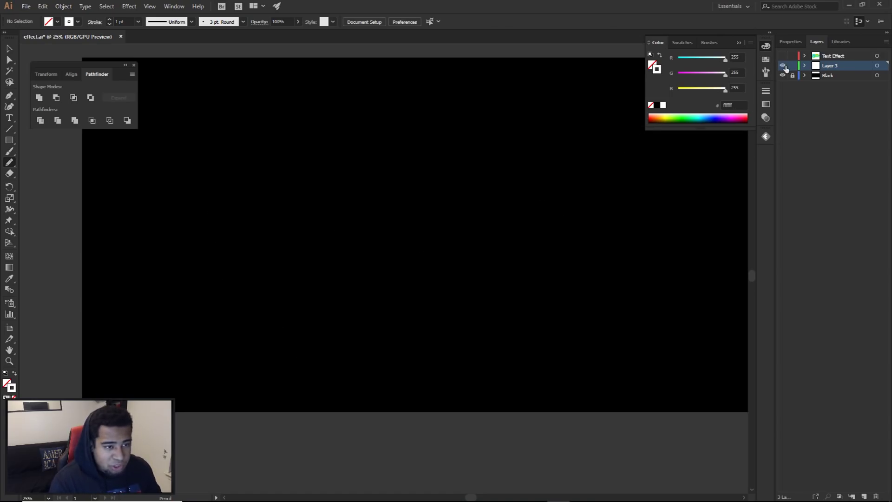
left_click(782, 65)
left_click(877, 66)
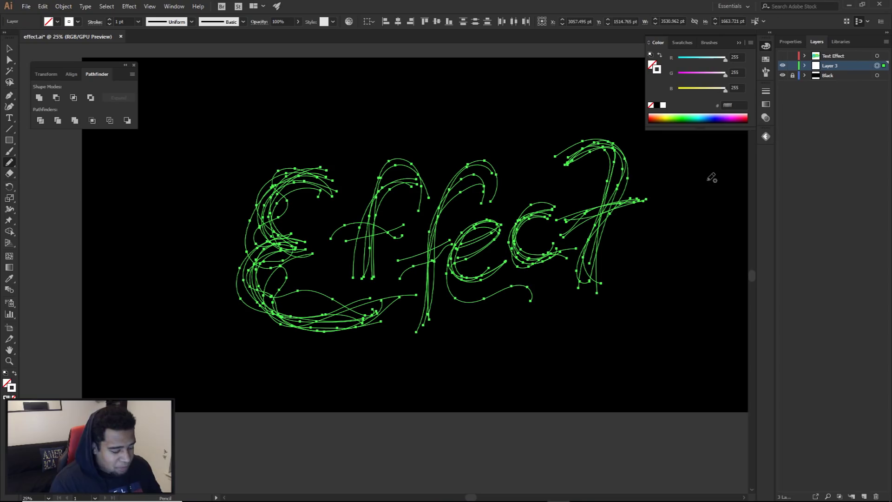
Step: Draw six long, wavy Pencil strokes sweeping across the whole word in both directions
mouse_move(213, 185)
left_mouse_down()
mouse_move(301, 143)
mouse_move(394, 238)
mouse_move(540, 278)
mouse_move(671, 296)
left_mouse_up()
mouse_move(215, 324)
left_mouse_down()
mouse_move(343, 219)
mouse_move(547, 201)
mouse_move(644, 140)
left_mouse_up()
mouse_move(421, 116)
left_mouse_down()
mouse_move(396, 181)
mouse_move(550, 266)
mouse_move(607, 272)
left_mouse_up()
mouse_move(207, 289)
left_mouse_down()
mouse_move(321, 288)
mouse_move(436, 309)
mouse_move(693, 283)
left_mouse_up()
mouse_move(243, 335)
left_mouse_down()
mouse_move(497, 158)
mouse_move(701, 194)
left_mouse_up()
mouse_move(594, 126)
left_mouse_down()
mouse_move(425, 341)
mouse_move(231, 286)
left_mouse_up()
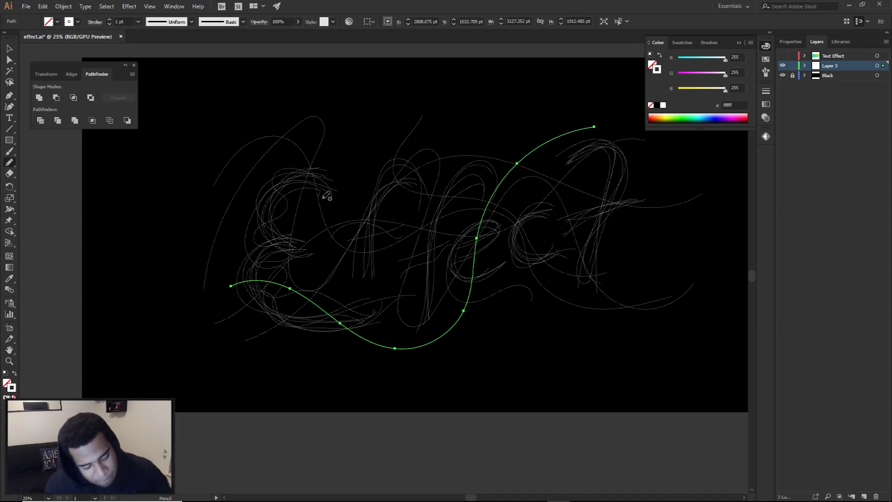
key("ctrl")
key("v")
left_click(374, 131)
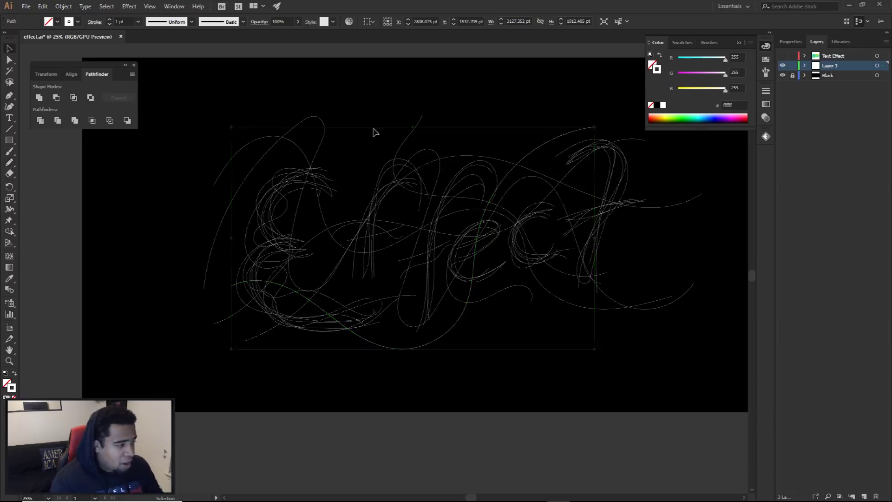
Step: Select all the lettering strokes and bring up their stroke settings, then deselect to inspect the line work
scroll(380, 122, "down", 1)
left_click_drag(384, 123, 395, 177)
scroll(398, 160, "up", 1)
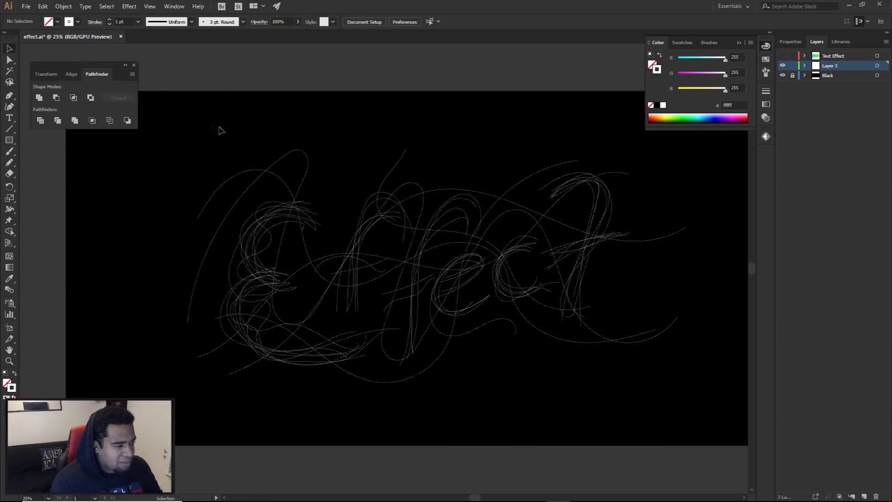
left_click_drag(159, 108, 710, 389)
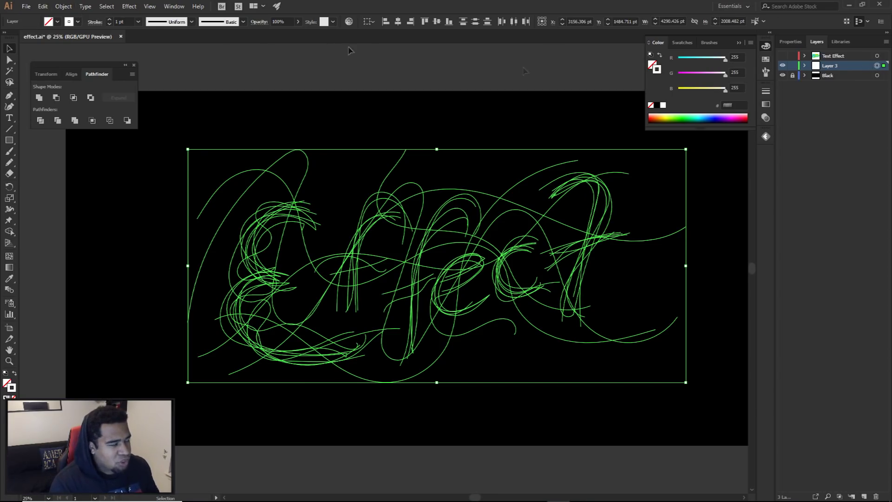
left_click(765, 92)
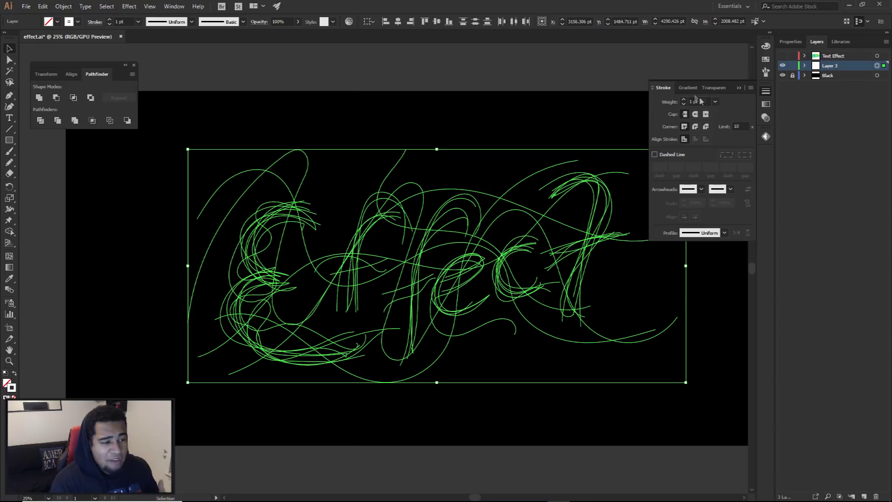
left_click(174, 7)
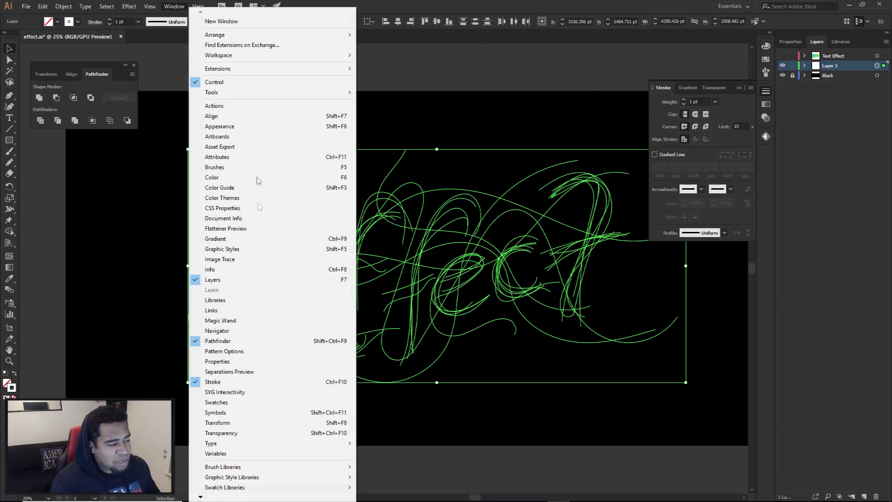
left_click(697, 101)
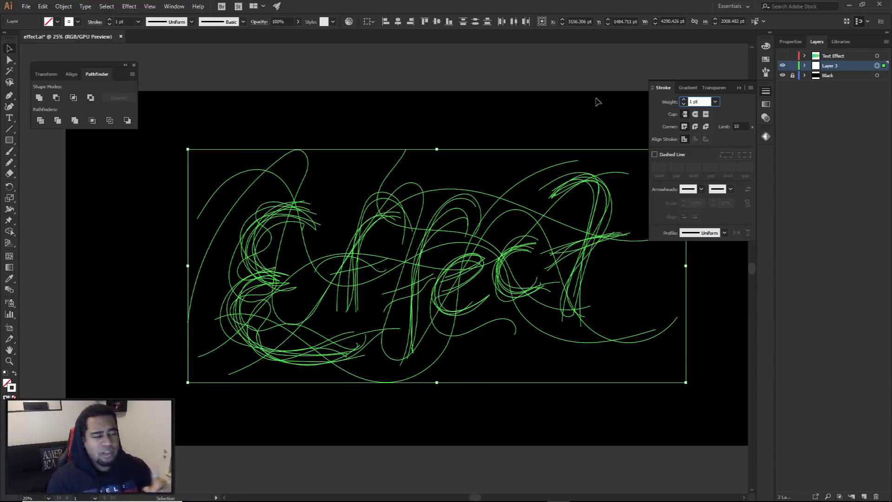
left_click(346, 127)
scroll(229, 259, "up", 3)
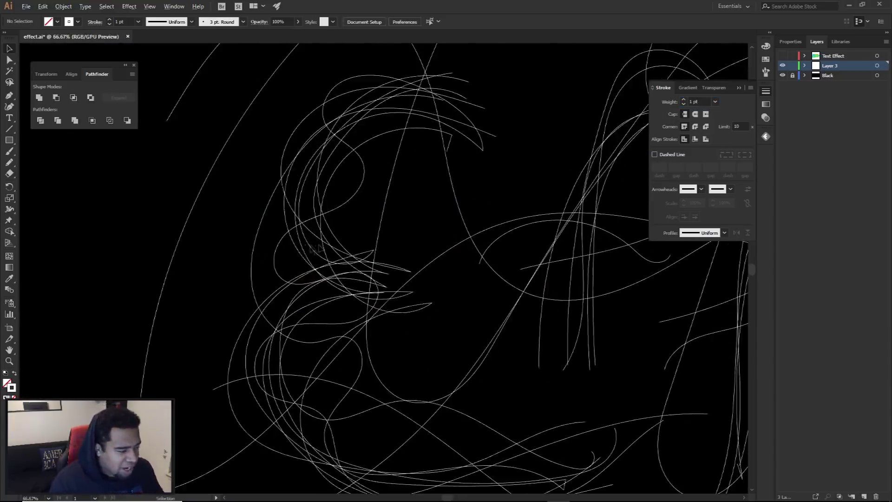
scroll(307, 248, "down", 4)
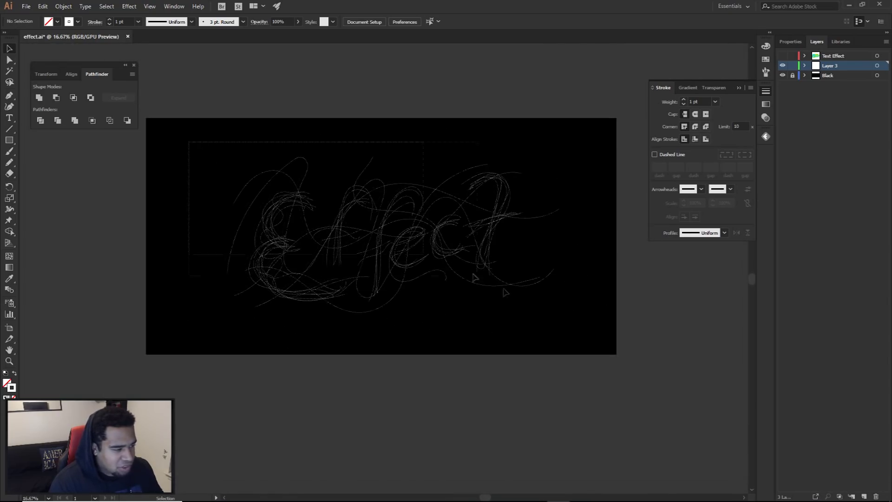
Step: Give all the lettering strokes round caps and round joins, and turn on Dashed Line
left_click_drag(474, 277, 602, 335)
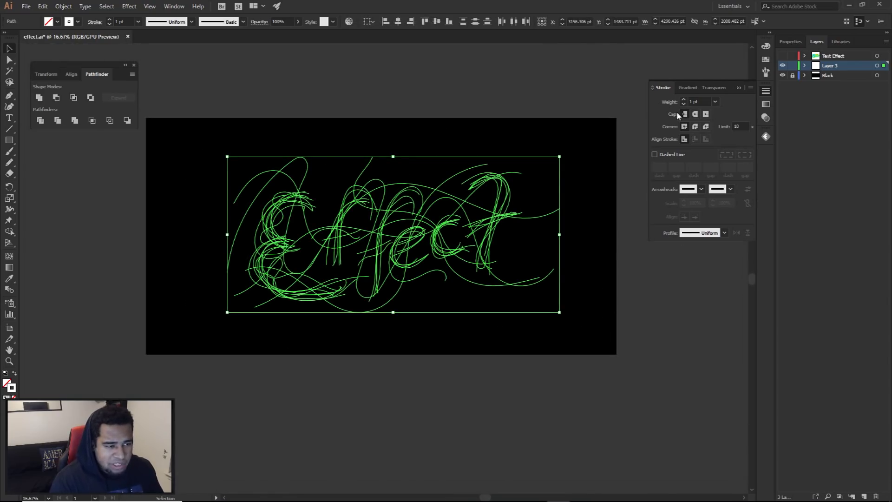
left_click(695, 115)
left_click(696, 126)
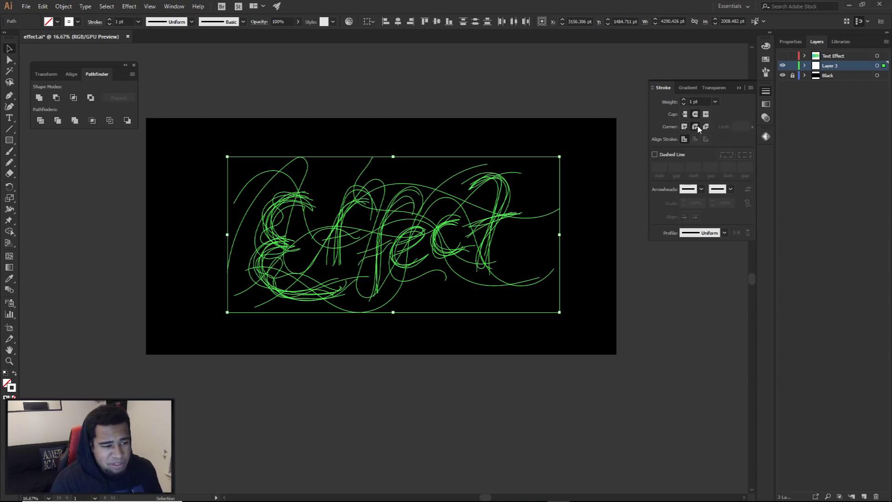
left_click(655, 155)
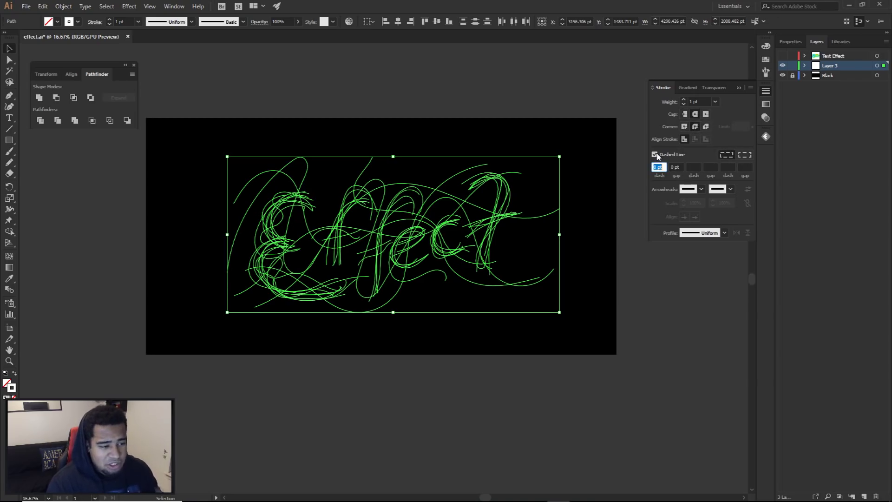
Step: Set the dashed line's first gap to 7 pt for all the lettering strokes
scroll(466, 200, "up", 9)
left_click_drag(449, 196, 510, 207)
scroll(418, 197, "up", 3)
left_click_drag(419, 197, 435, 203)
left_click(680, 167)
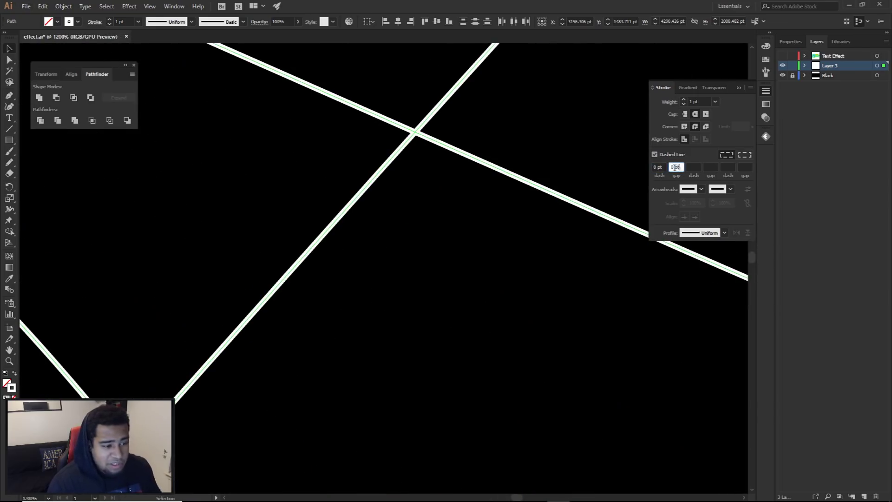
type("2")
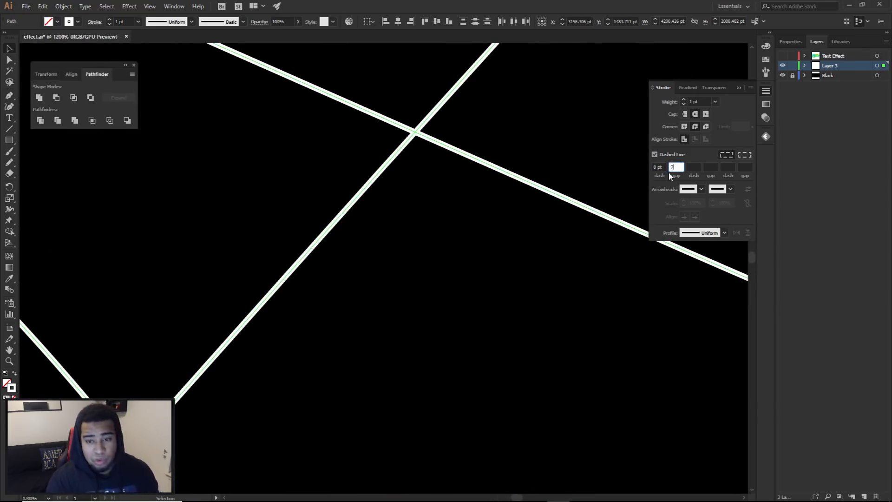
key("Return")
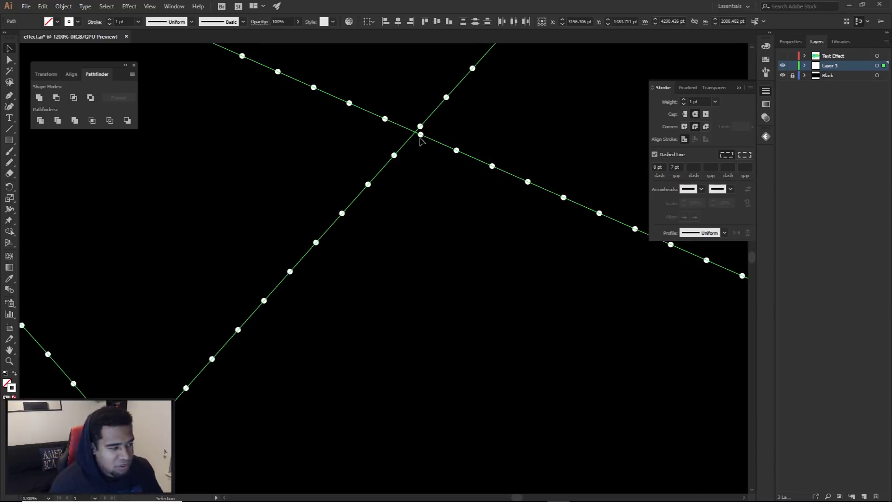
Step: Select one main stroke in each letter of the word, set their weight to 1.4 pt, and deselect to inspect the dots
scroll(445, 144, "down", 10)
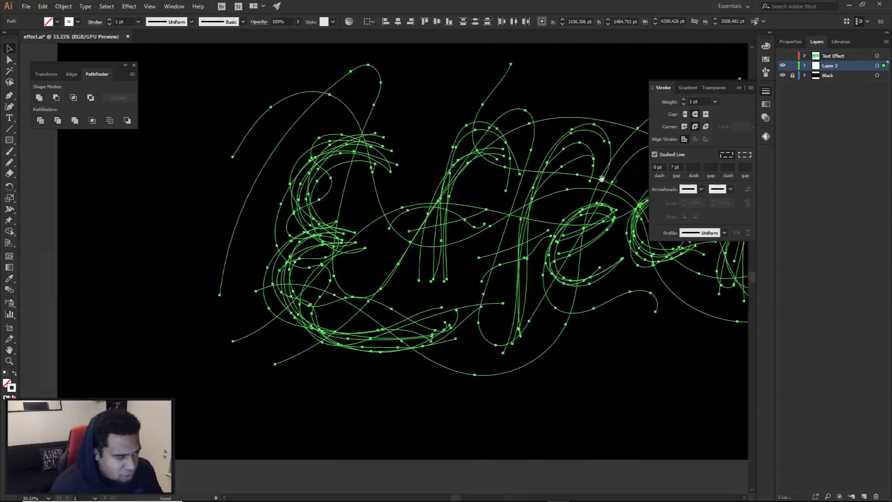
scroll(364, 217, "up", 4)
left_click(367, 230)
left_click(368, 234)
scroll(368, 233, "down", 2)
scroll(367, 233, "down", 2)
left_click_drag(513, 237, 435, 231)
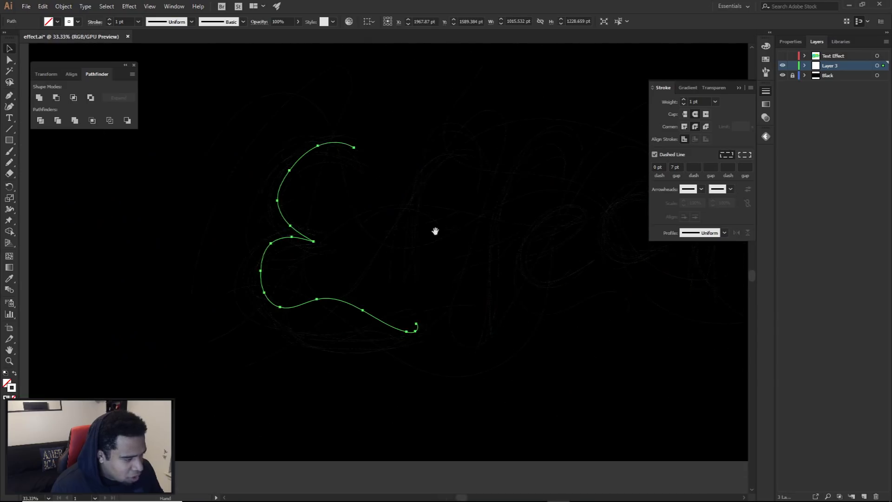
left_click(412, 217, "shift")
scroll(412, 218, "right", 3)
left_click(391, 213, "shift")
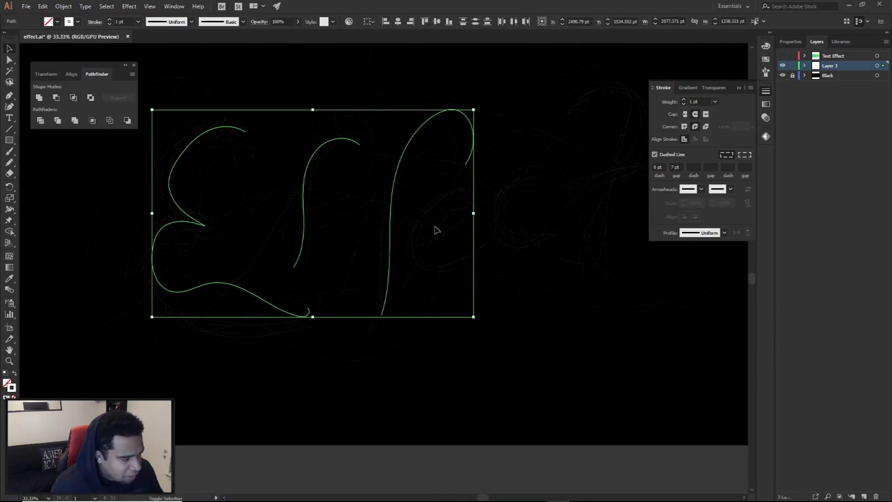
left_click(439, 226, "shift")
scroll(499, 223, "right", 3)
left_click(503, 222, "shift")
scroll(503, 222, "right", 3)
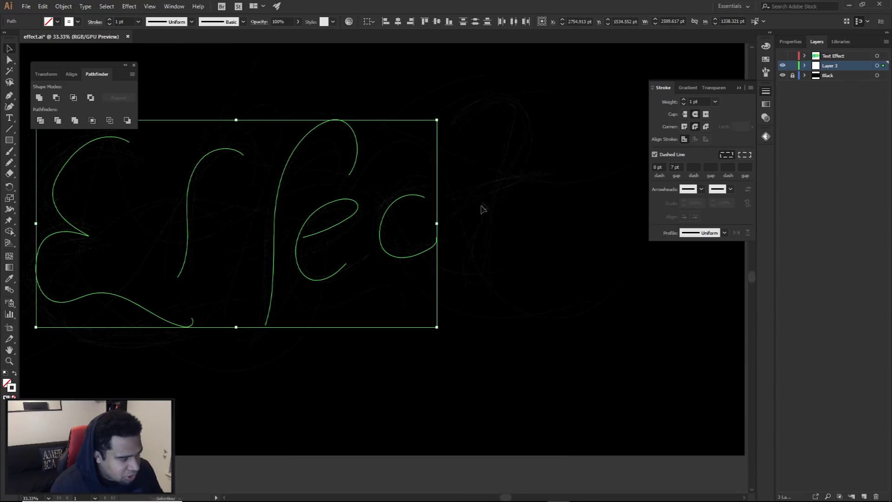
left_click(695, 101)
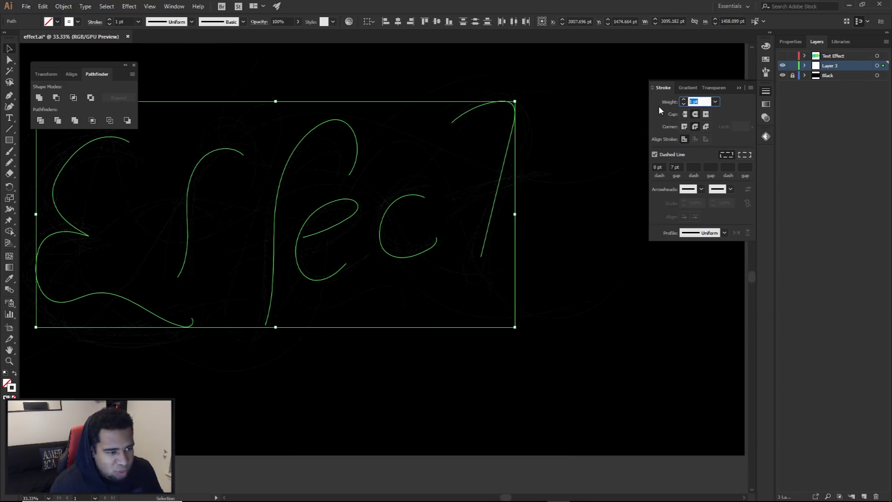
type("1.4")
key("Return")
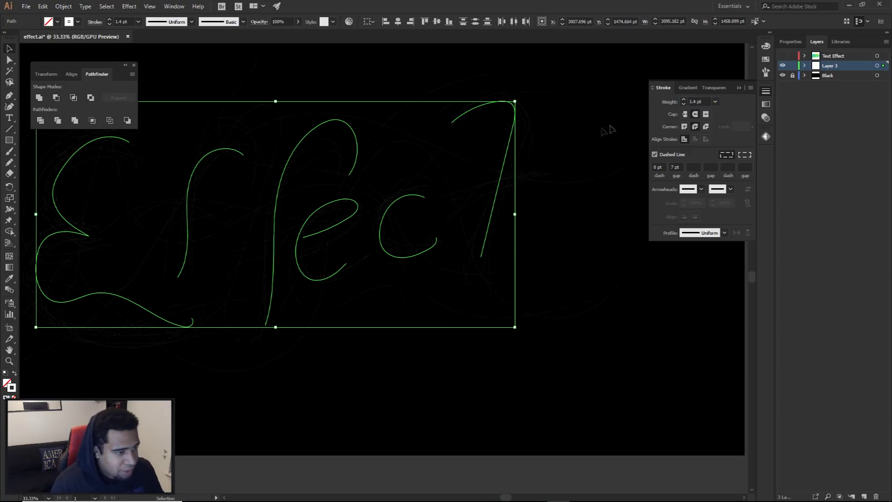
key("ctrl+shift+a")
scroll(520, 171, "up", 8)
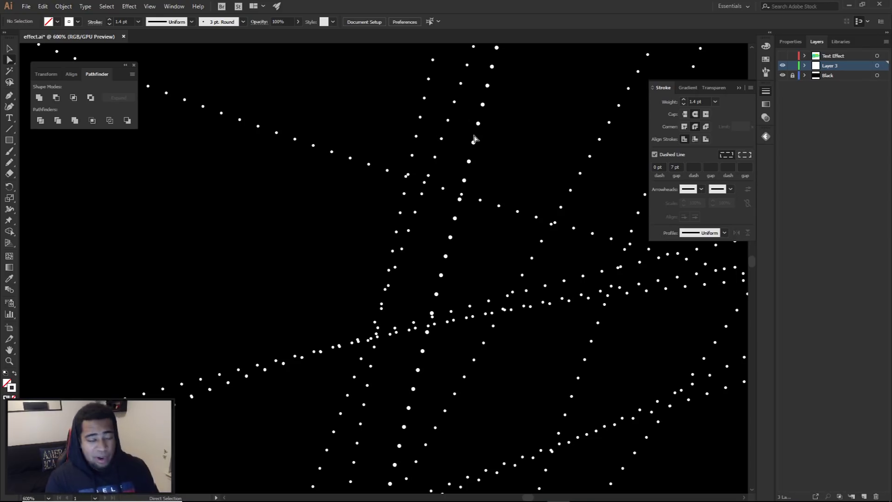
Step: Make a blend from all the dotted strokes on Layer 3
scroll(454, 75, "down", 10)
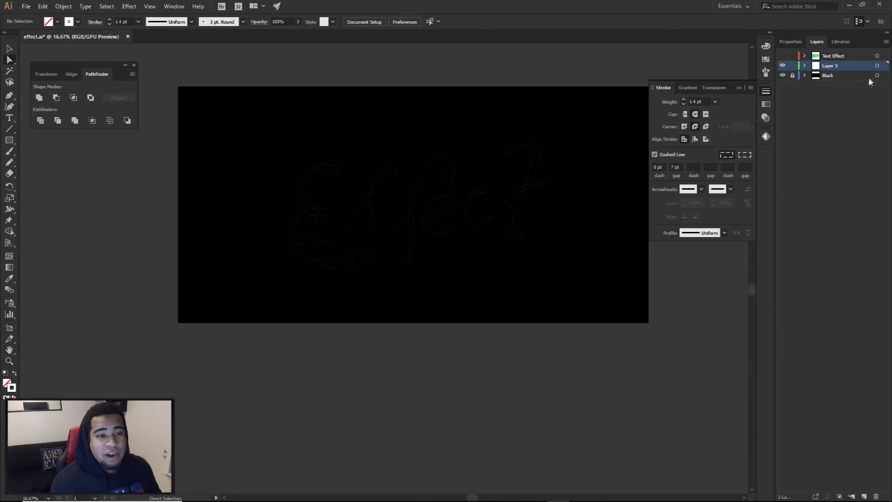
left_click(876, 66)
left_click(66, 6)
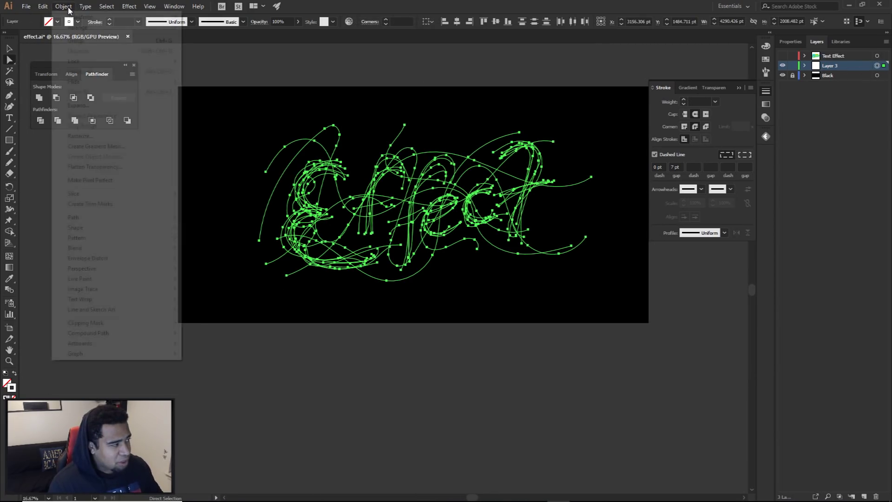
mouse_move(92, 249)
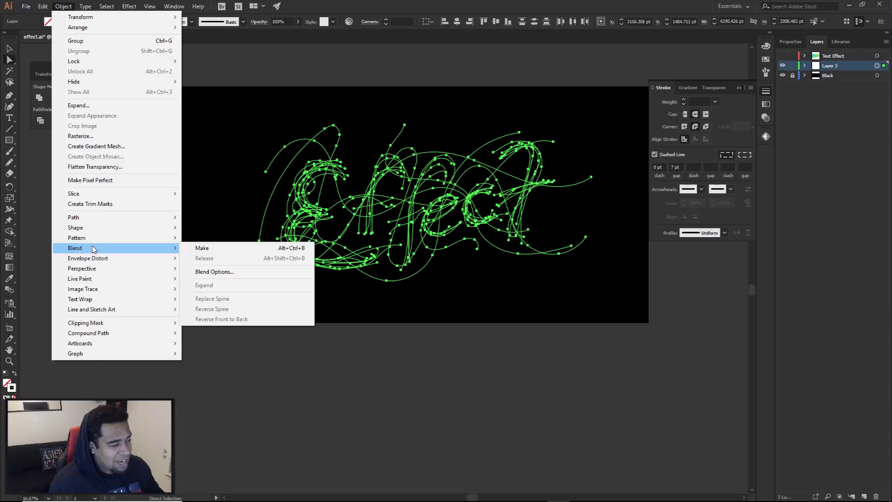
left_click(203, 249)
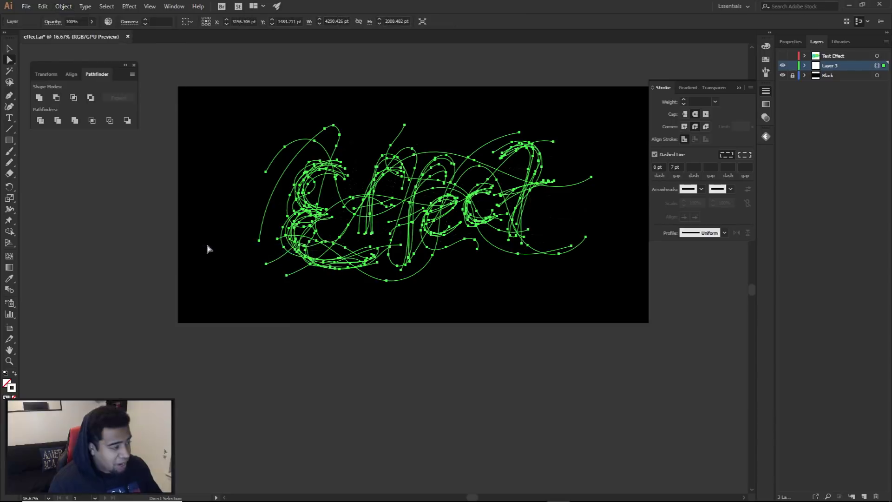
scroll(363, 185, "up", 5, "alt")
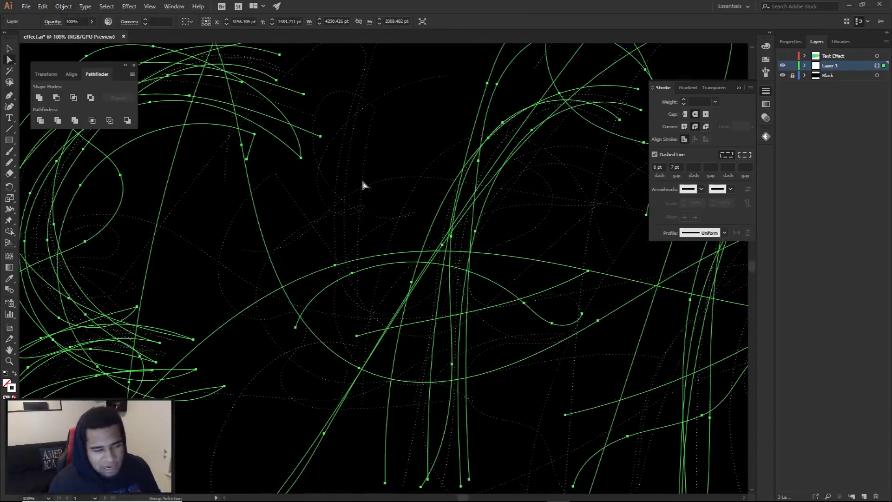
scroll(362, 185, "down", 4, "alt")
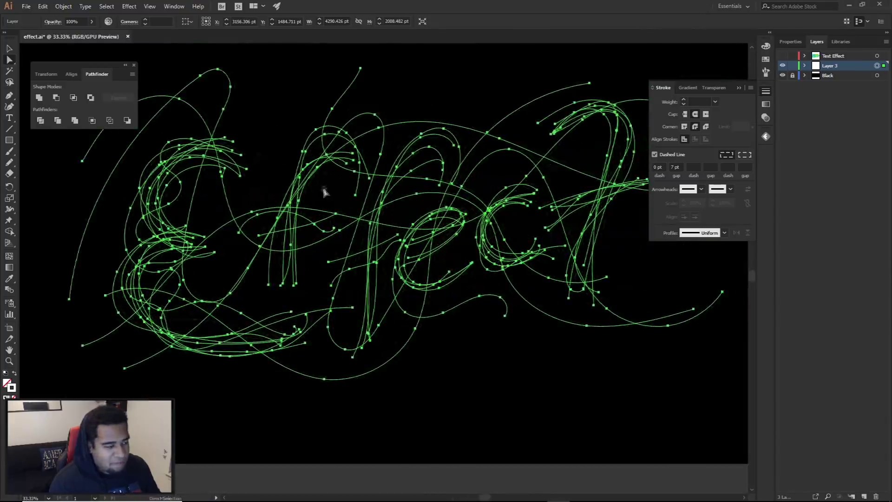
left_click_drag(324, 184, 325, 199)
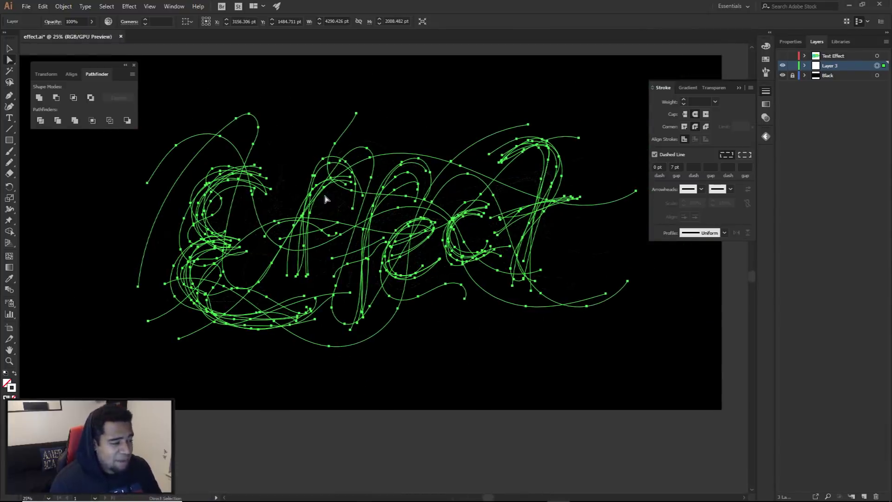
Step: Set the blend's spacing to 30 Specified Steps with the preview on, and deselect the lettering
left_click(63, 6)
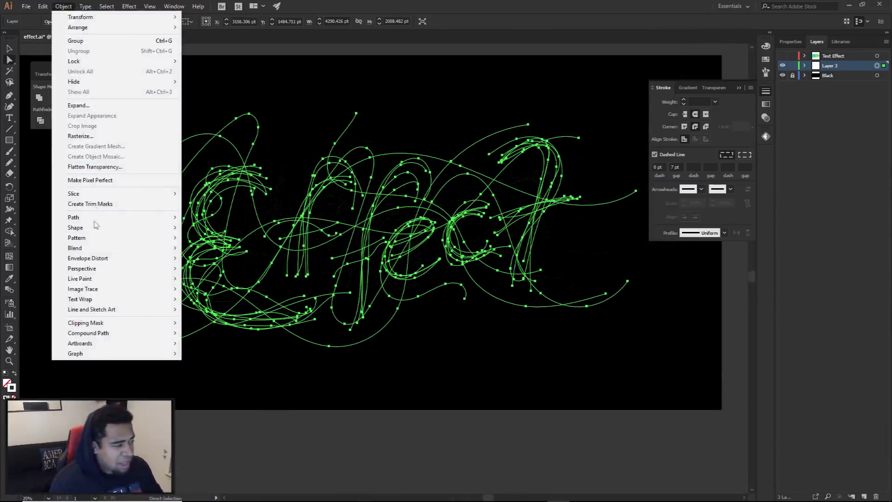
mouse_move(82, 248)
left_click(231, 273)
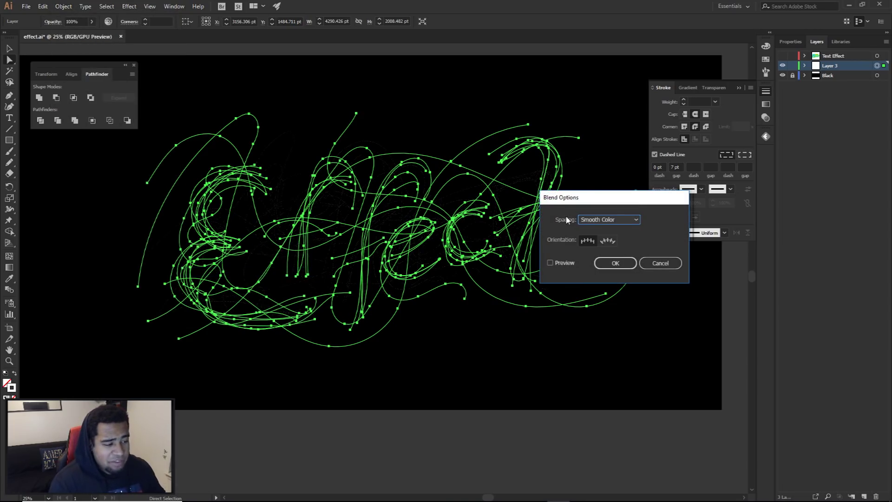
left_click(598, 219)
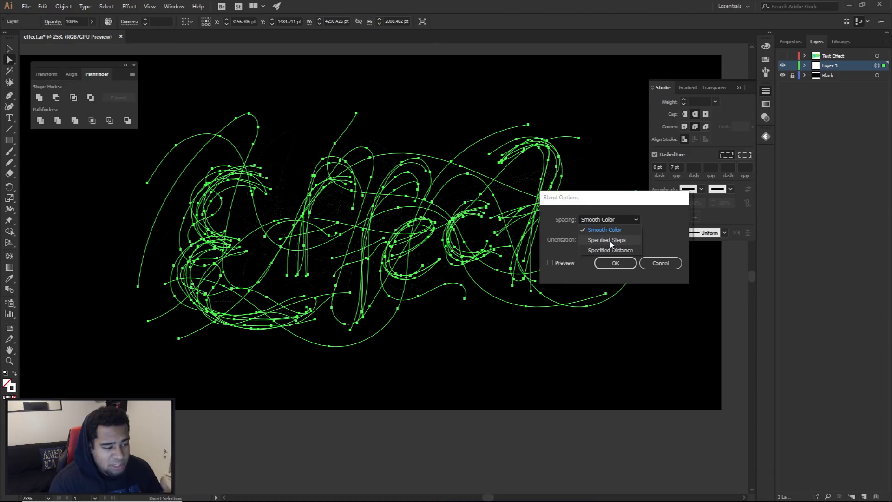
left_click(609, 239)
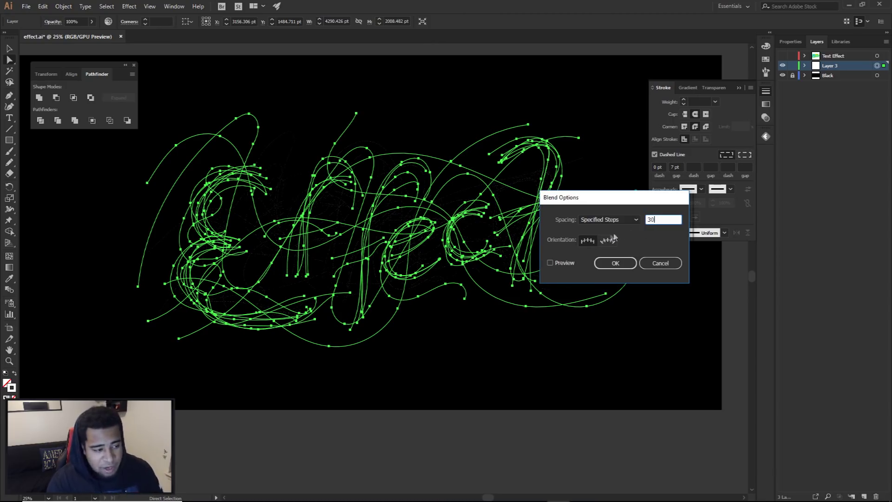
left_click(556, 263)
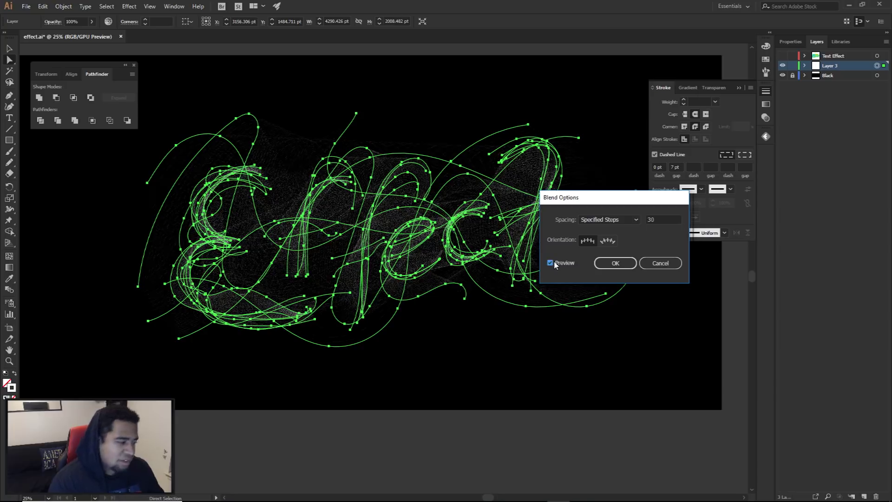
left_click(615, 263)
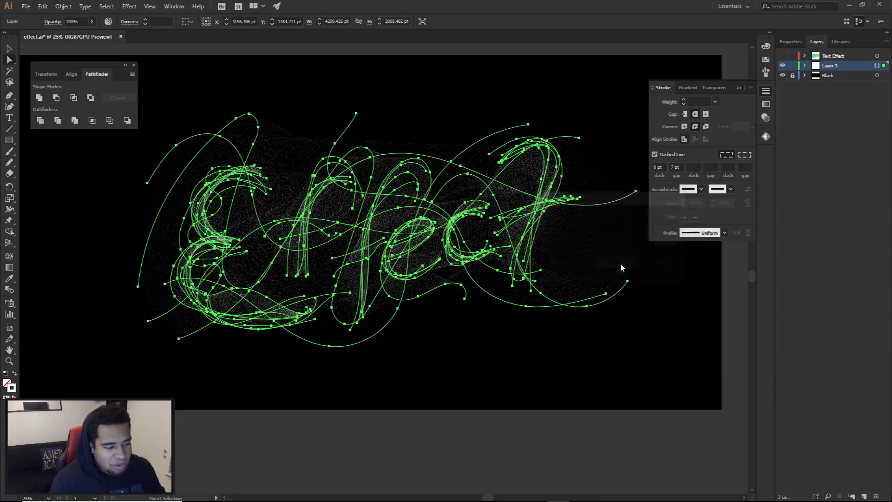
left_click(483, 315)
Step: Examine the blended dot pattern across the whole word and up close
left_click_drag(480, 319, 497, 332)
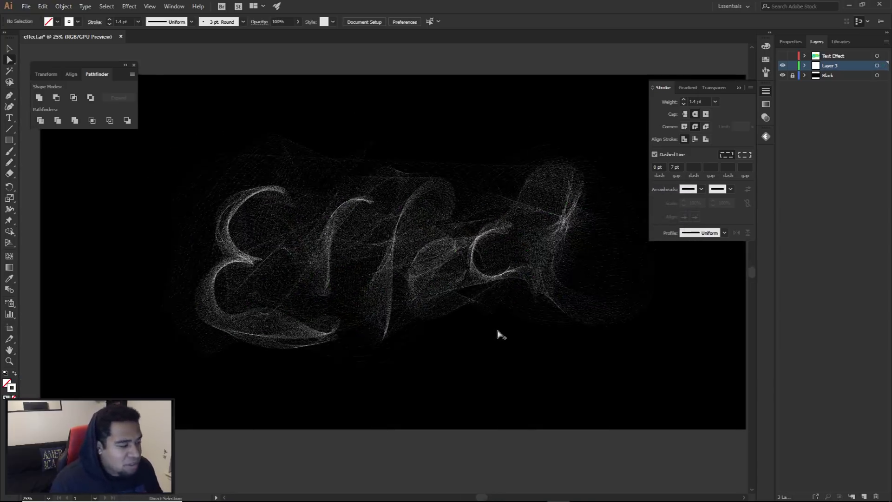
scroll(497, 329, "down", 2)
scroll(417, 318, "up", 4)
left_click_drag(436, 234, 414, 242)
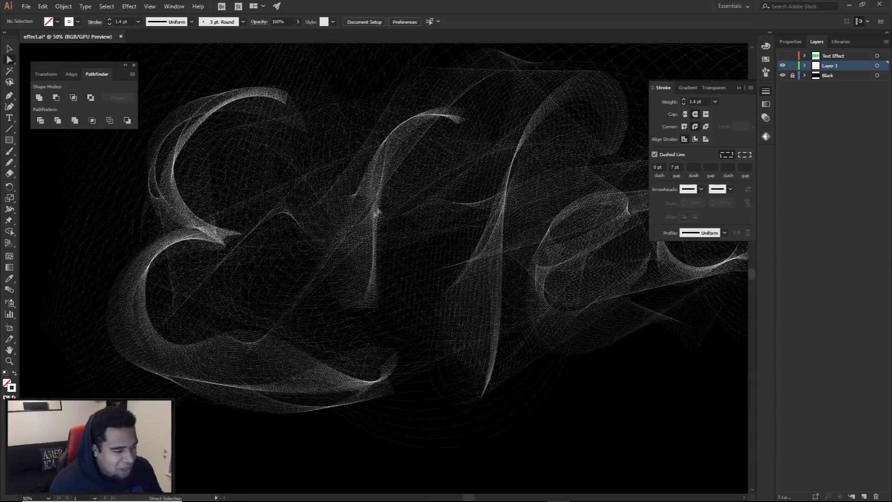
scroll(391, 233, "down", 1)
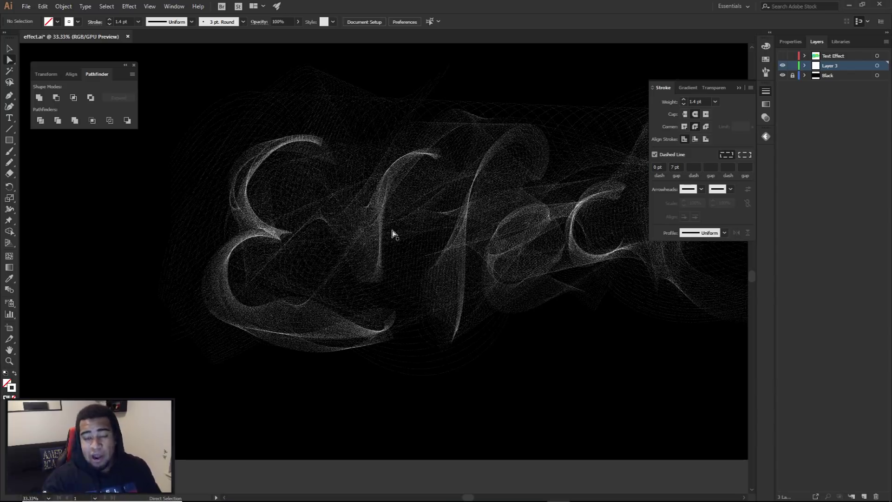
scroll(411, 228, "down", 2)
left_click_drag(451, 208, 487, 242)
scroll(484, 238, "up", 2)
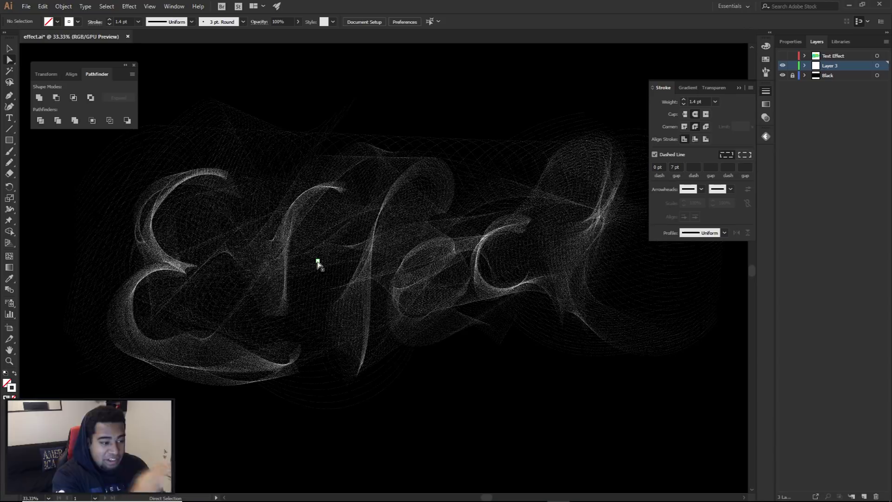
left_click(335, 124)
scroll(335, 125, "down", 1)
left_click(385, 111)
scroll(385, 113, "up", 2)
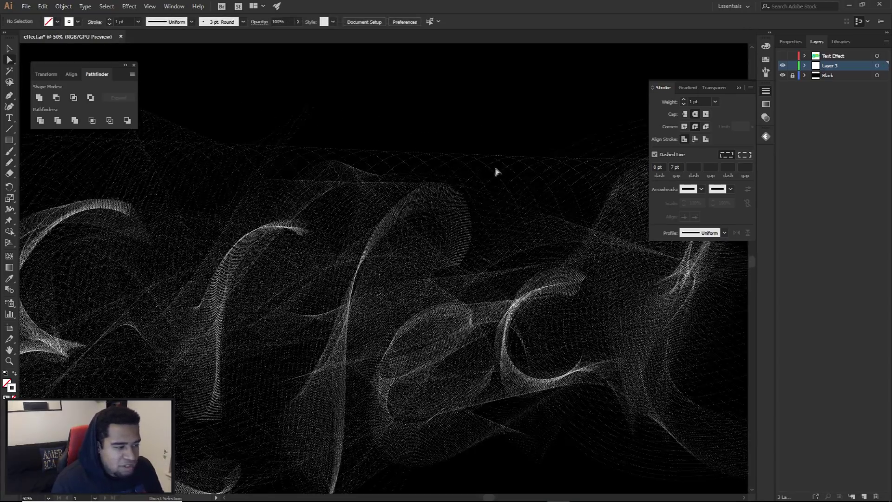
Step: Select the long sweeping stroke that crosses the letters and set its dash gap to 20 pt
left_click(493, 173)
left_click(495, 148)
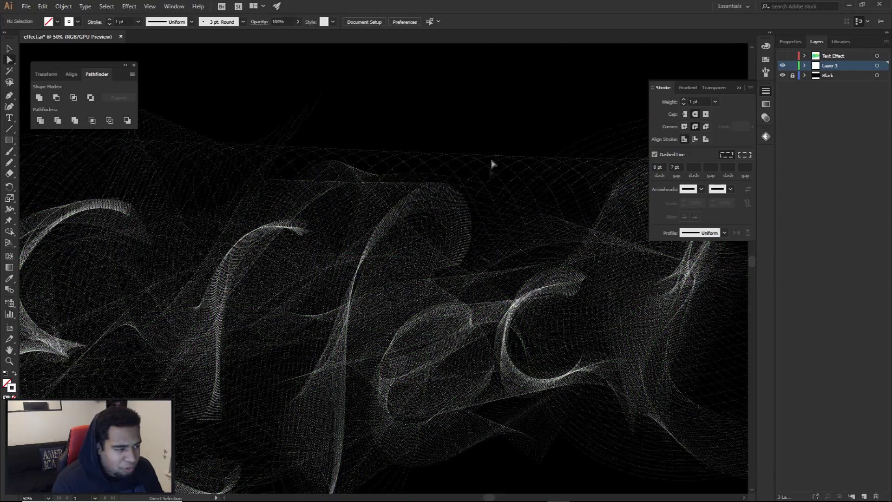
left_click(485, 184)
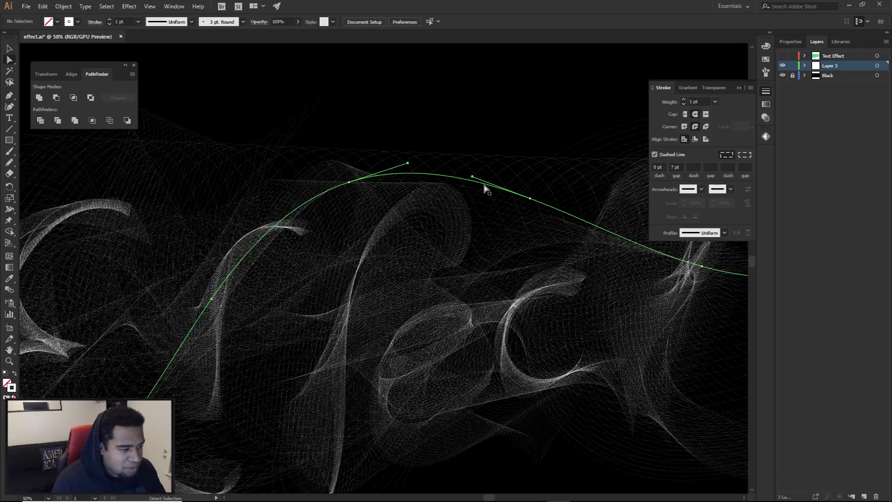
left_click(530, 203)
left_click(531, 199)
left_click(531, 200, "alt")
left_click(675, 166)
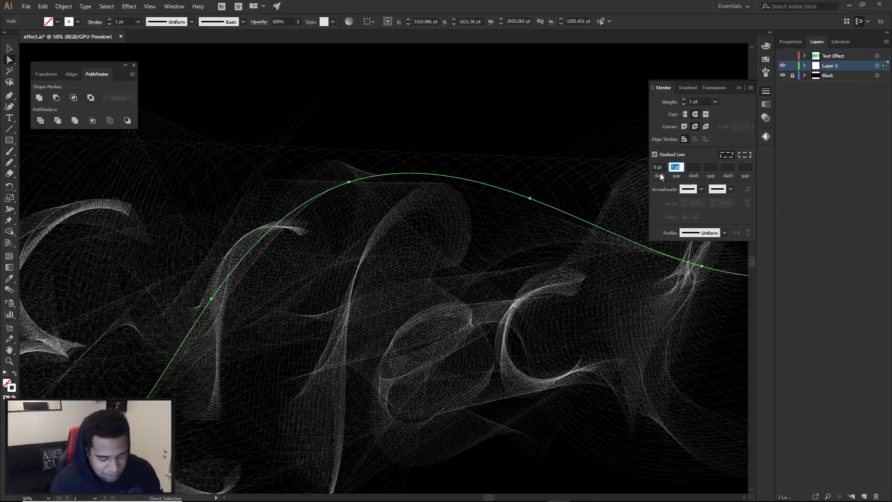
type("20")
key("Return")
scroll(560, 204, "up", 4, "alt")
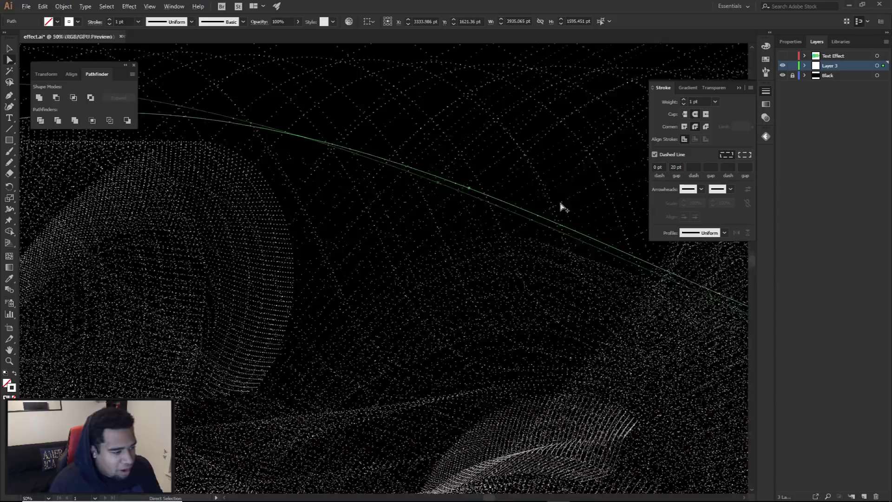
scroll(547, 222, "up", 1, "alt")
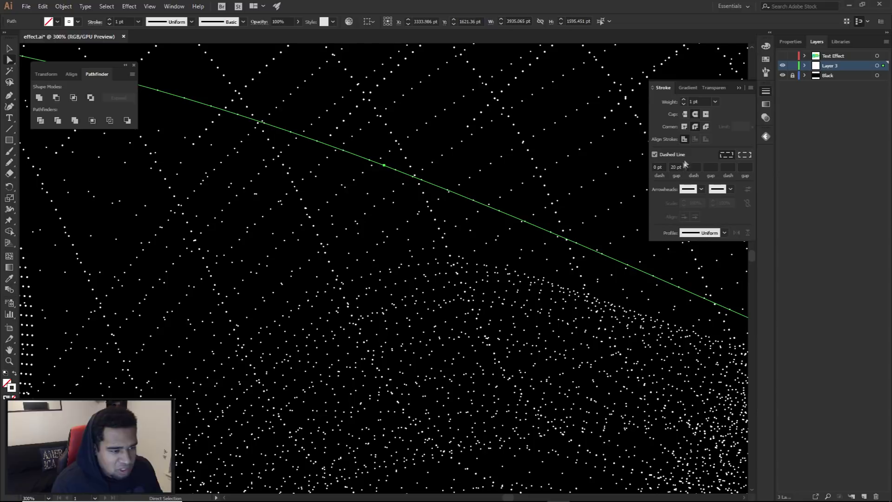
Step: Try a 7 pt weight on the sweeping stroke and deselect it to inspect the whole blend
left_click(684, 98)
left_click(684, 99)
left_click(684, 99)
left_click(683, 99)
scroll(548, 264, "down", 6, "alt")
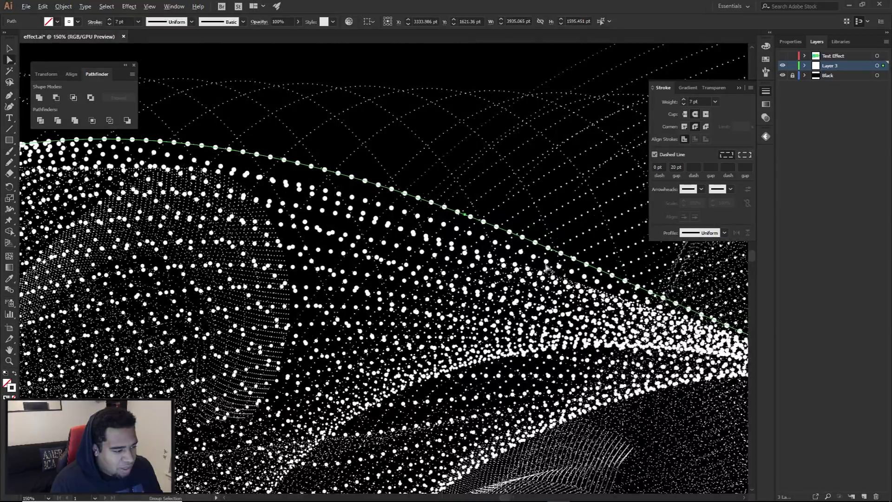
key("ctrl+shift+a")
scroll(536, 261, "down", 2, "alt")
scroll(536, 261, "up", 2, "alt")
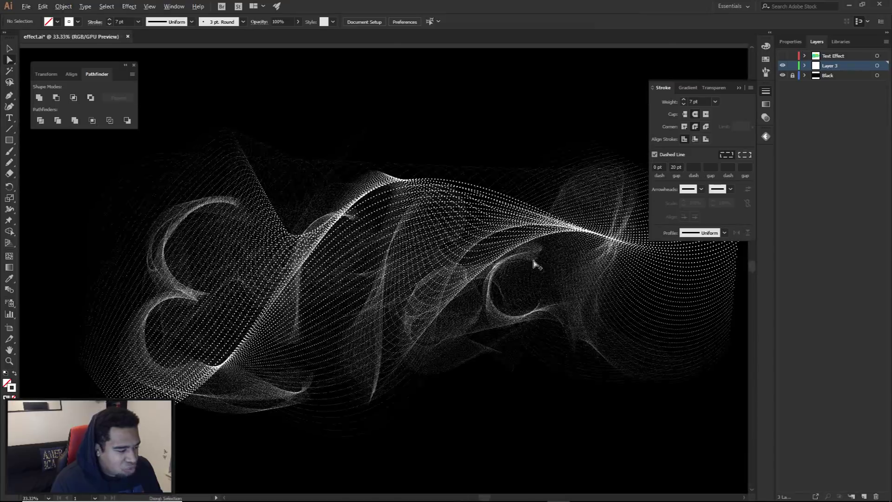
left_click(548, 260)
Step: Undo the weight increase on the sweeping stroke and deselect everything
key("ctrl+z")
key("ctrl+z")
key("ctrl+z")
left_click(506, 370)
left_click_drag(496, 385, 498, 370)
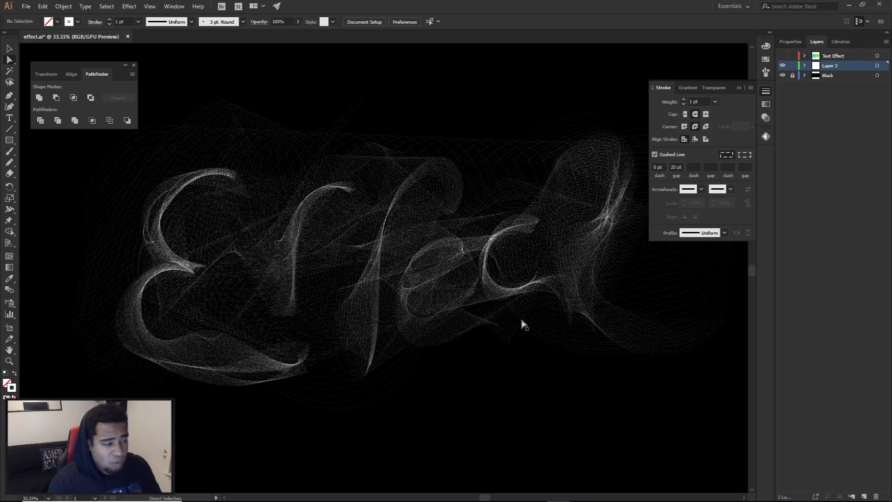
Step: Select the strokes over the letter E with Direct Selection, colour them teal, and deselect
left_click_drag(10, 60, 71, 62)
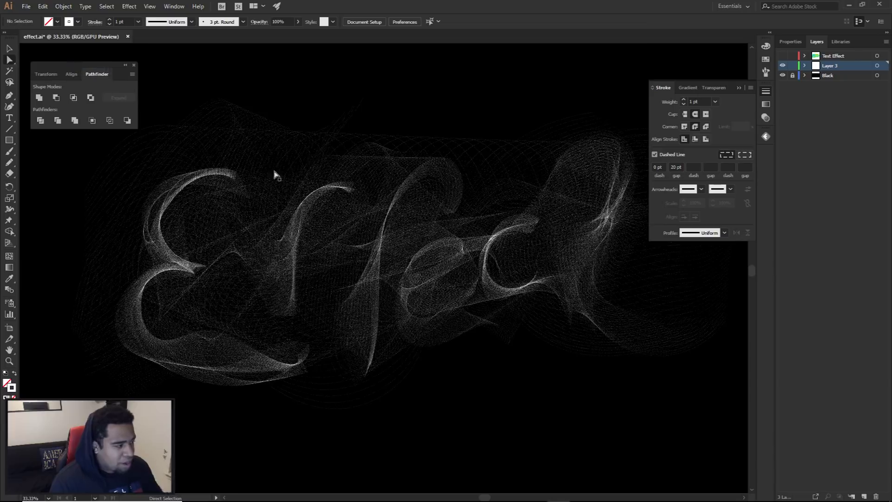
left_click_drag(274, 175, 354, 151)
left_click_drag(169, 392, 340, 96)
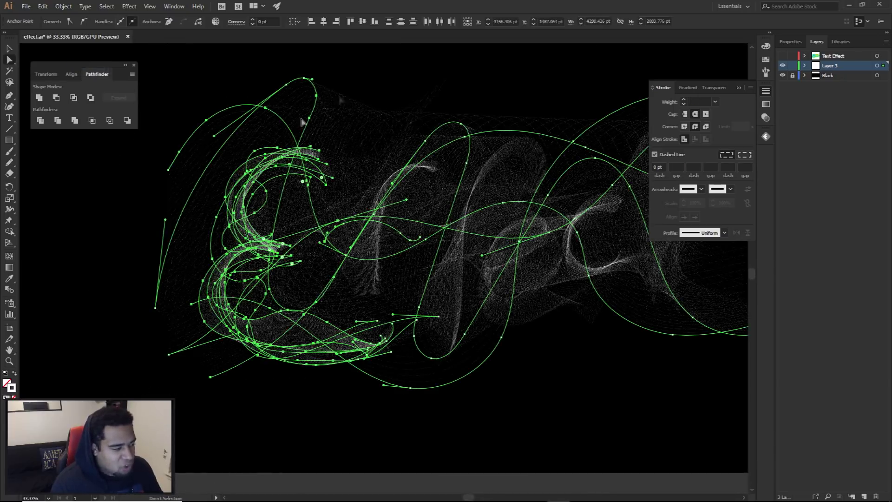
double_click(11, 388)
left_click(642, 184)
left_click_drag(684, 254, 680, 233)
left_click(764, 173)
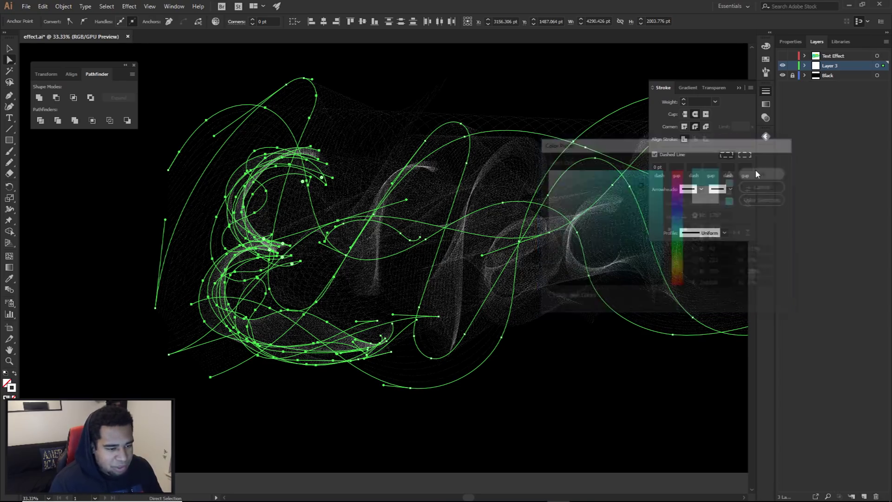
left_click(587, 375)
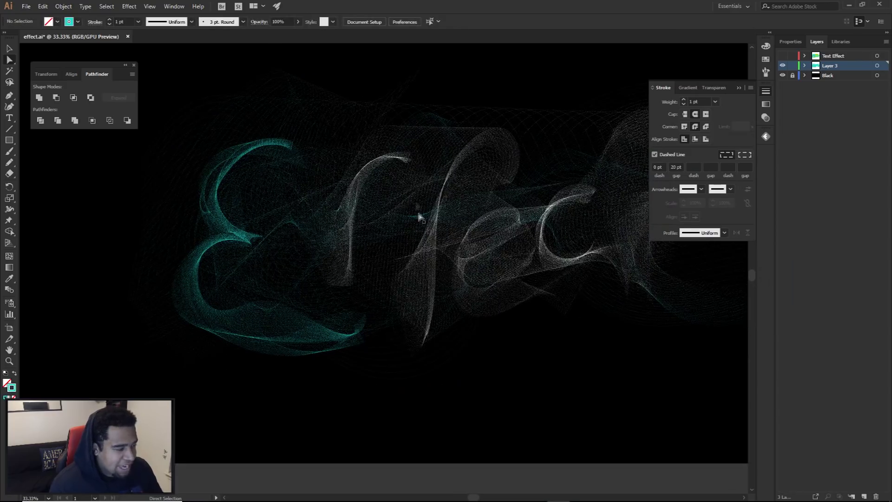
Step: Select the strokes running through the first f and set their stroke colour to green #24ce84
left_click_drag(332, 66, 389, 286)
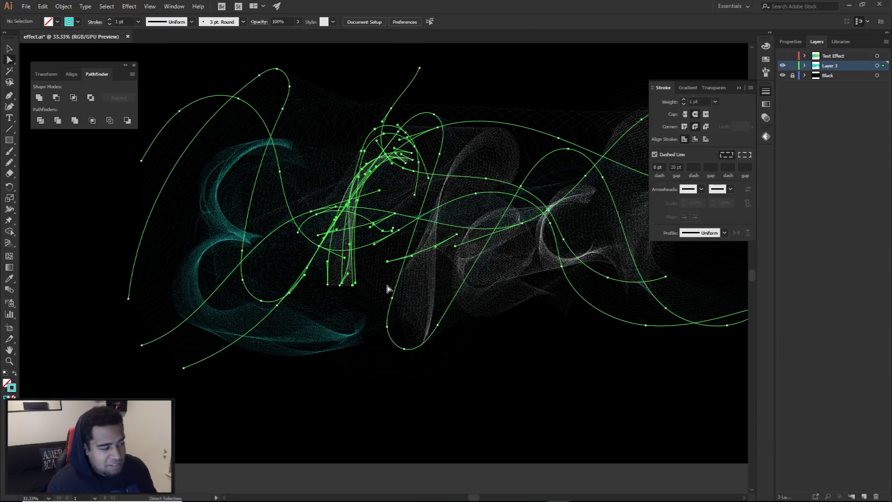
double_click(13, 389)
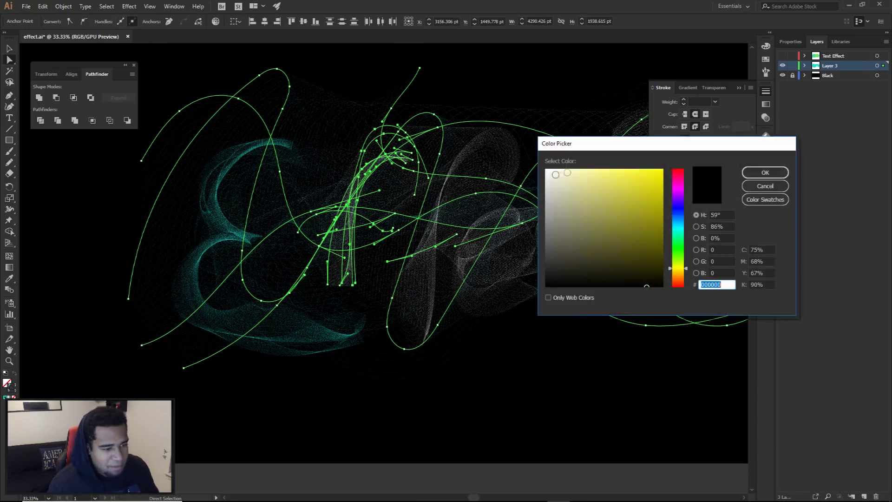
left_click_drag(676, 231, 677, 237)
left_click(643, 190)
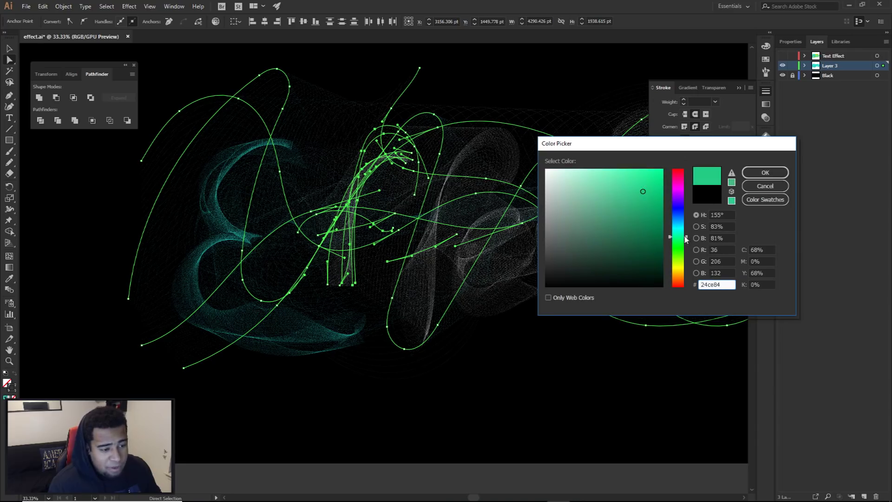
left_click(765, 172)
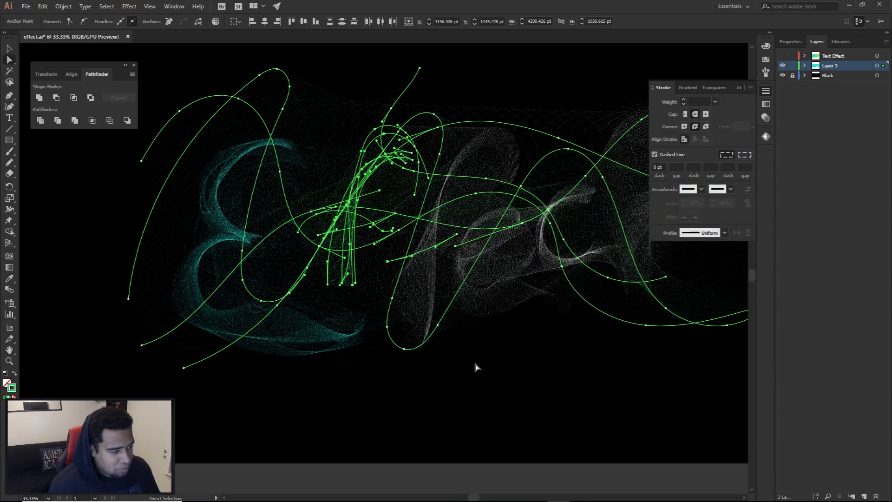
Step: Try colouring the strokes of both f's and the e cyan #1bdddd, and undo that colour change
left_click_drag(391, 387, 520, 119)
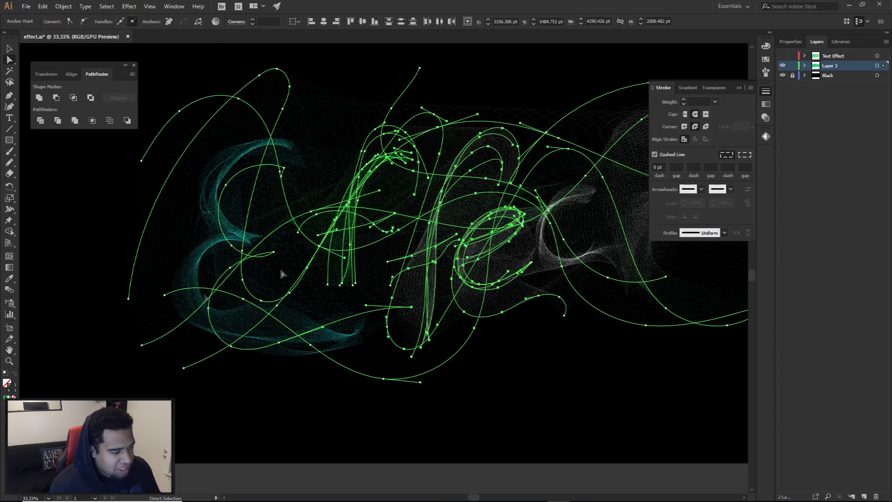
double_click(14, 390)
left_click_drag(678, 232, 678, 227)
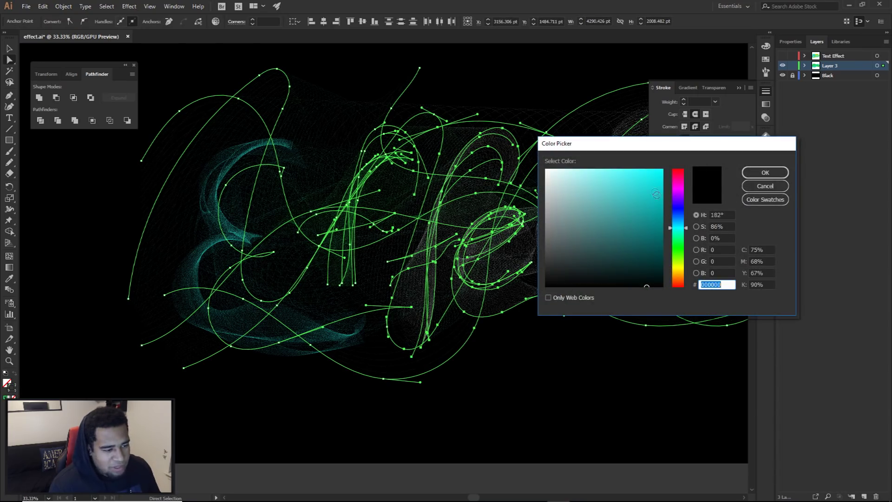
left_click(764, 173)
left_click_drag(580, 349, 527, 344)
left_click(534, 346)
scroll(536, 346, "down", 1)
key("ctrl+plus")
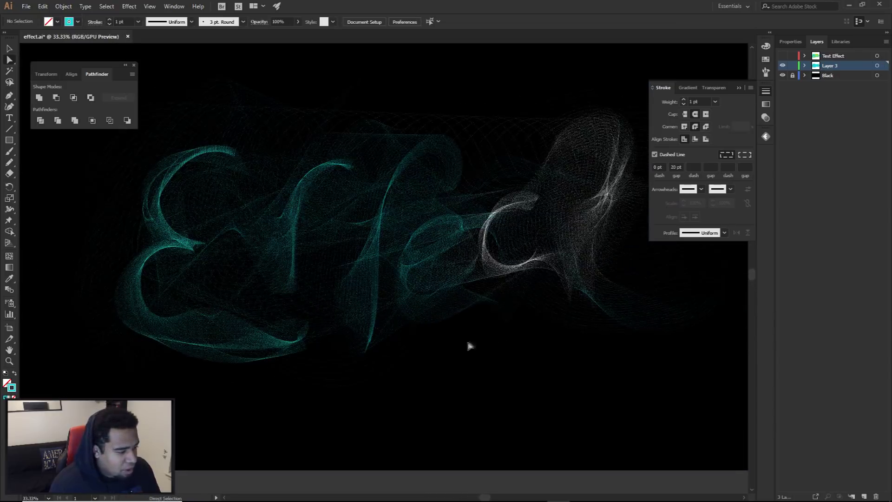
key("ctrl+a")
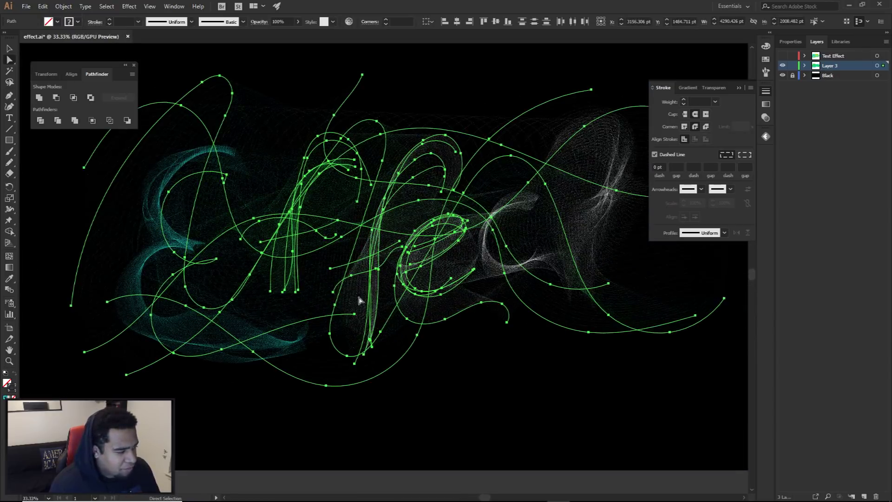
left_click(463, 368)
Step: Select the strokes over the second f and the e, colour them blue, and deselect
left_click_drag(359, 381, 440, 96)
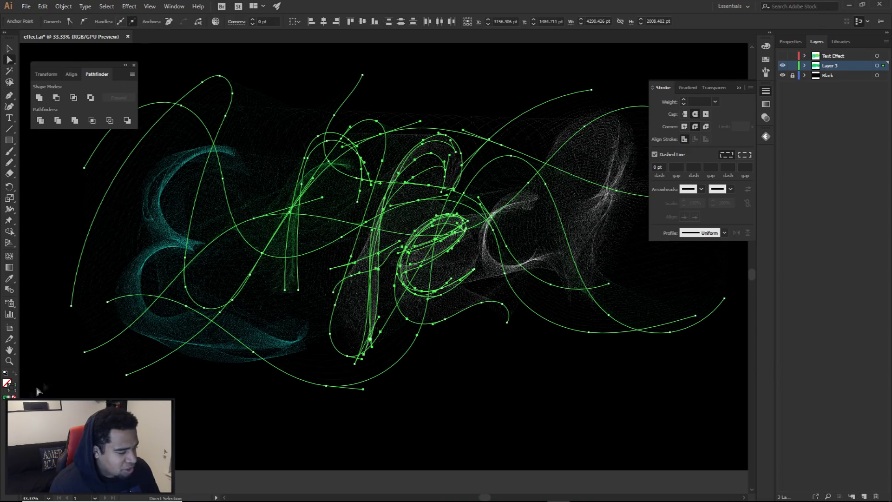
double_click(12, 390)
left_click(679, 232)
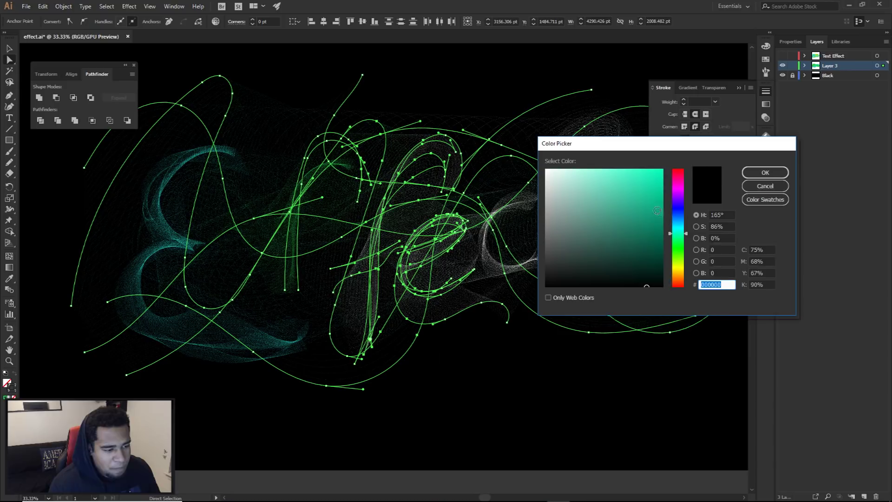
left_click_drag(677, 232, 679, 223)
left_click(762, 174)
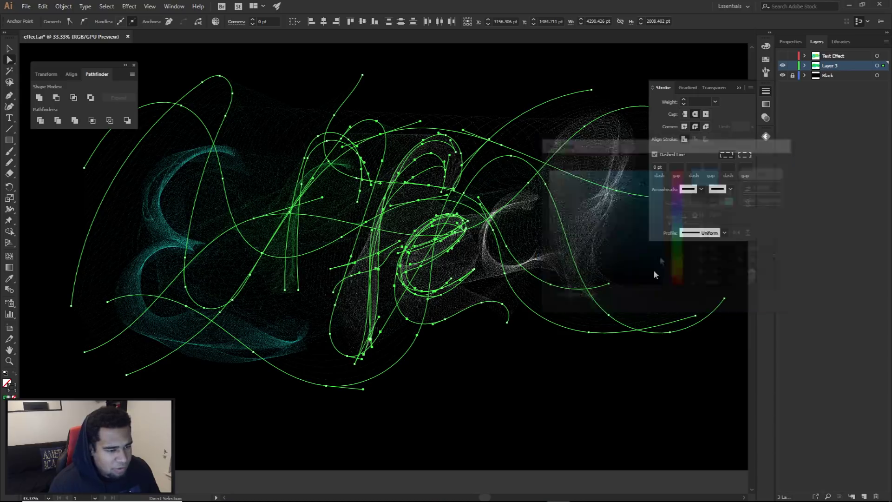
left_click(567, 354)
Step: Select the strokes over the c and t, colour them bright green, and deselect to inspect the coloured word
left_click_drag(525, 372, 495, 355)
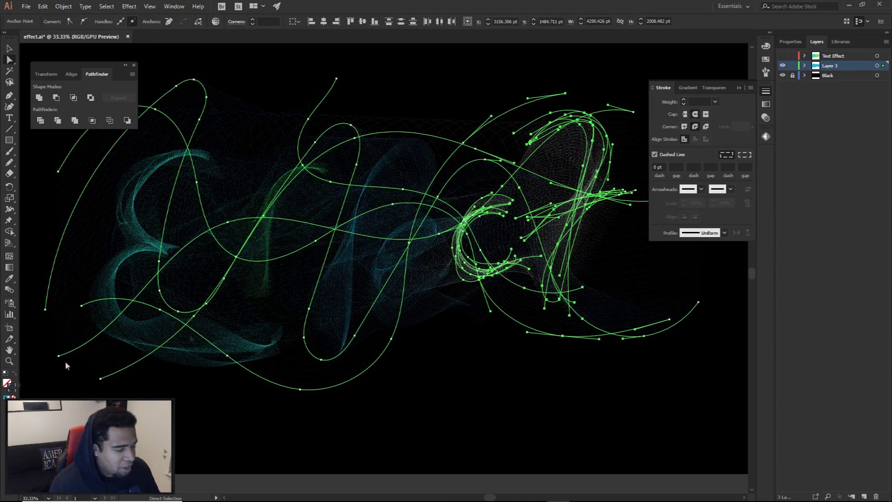
double_click(12, 387)
left_click_drag(679, 231, 679, 243)
left_click(644, 185)
left_click(762, 174)
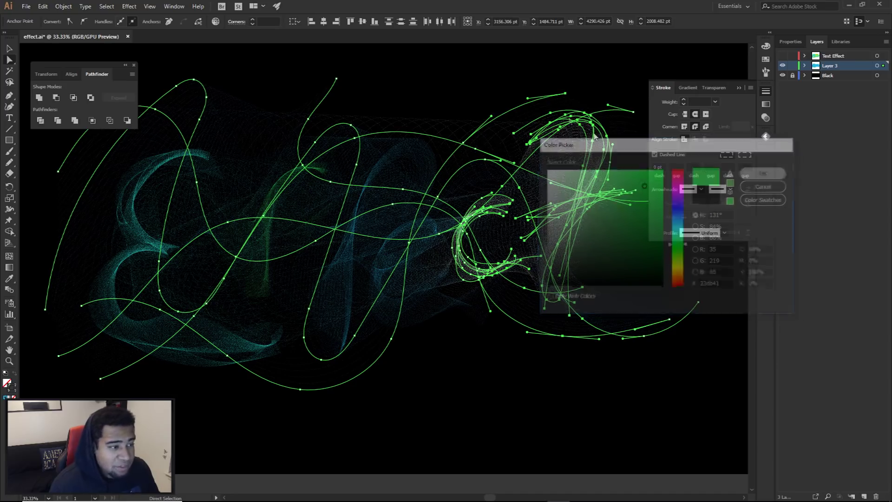
left_click(470, 192)
scroll(472, 208, "down", 2)
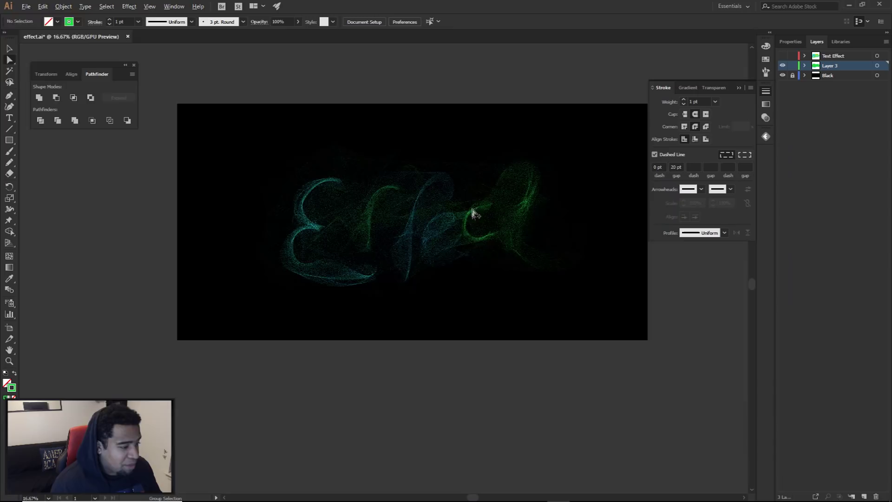
left_click_drag(472, 210, 513, 237)
scroll(492, 263, "up", 2)
left_click_drag(525, 271, 494, 272)
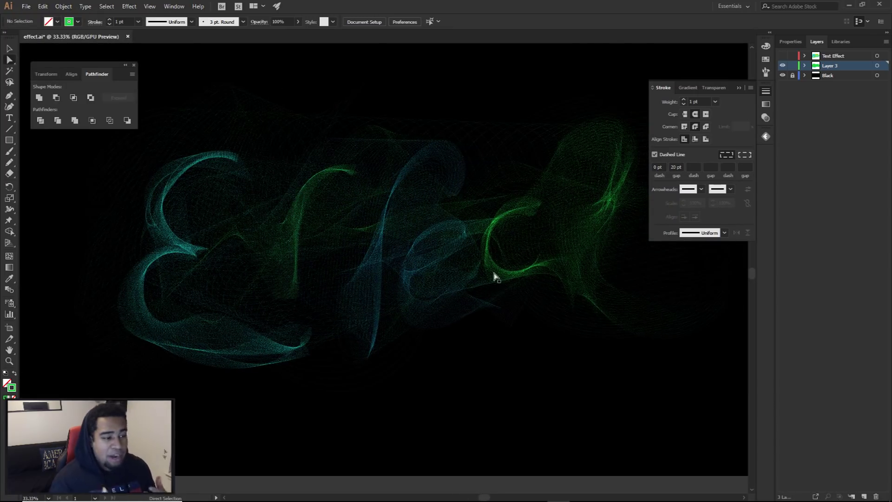
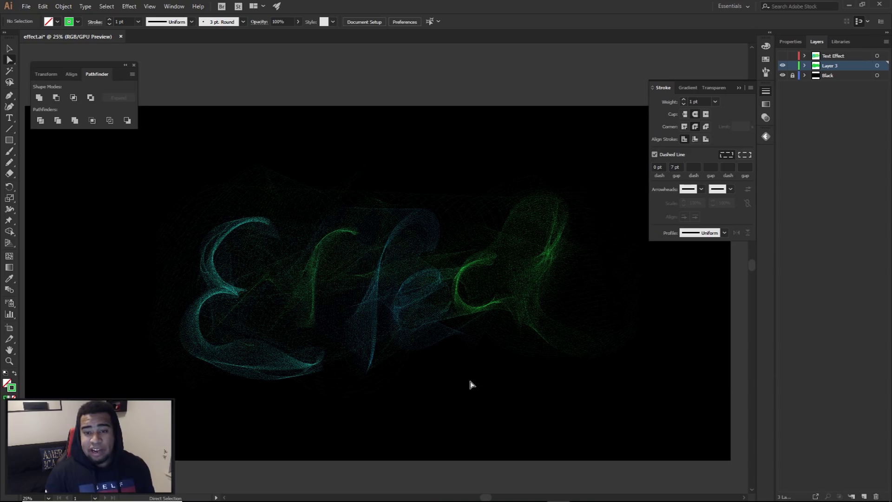
Step: Select all the strokes on Layer 3 and bring them into the Photoshop document eff.psd as a vector smart object
left_click(877, 66)
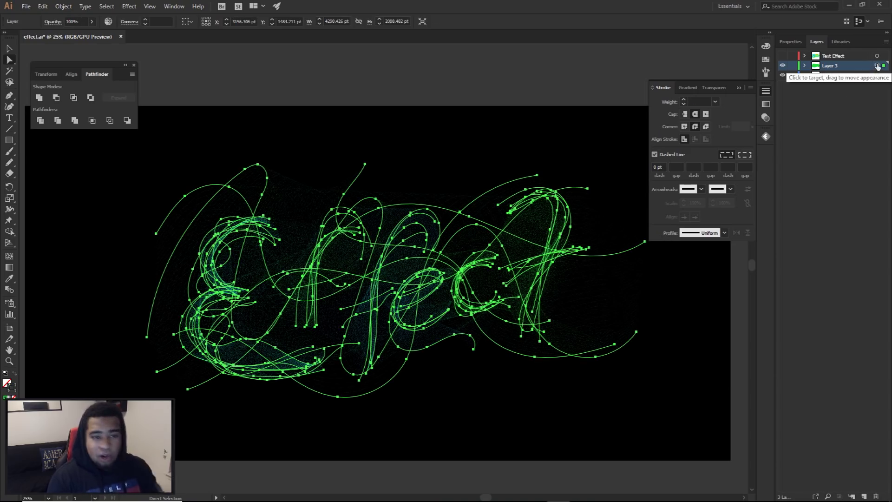
left_click(9, 49)
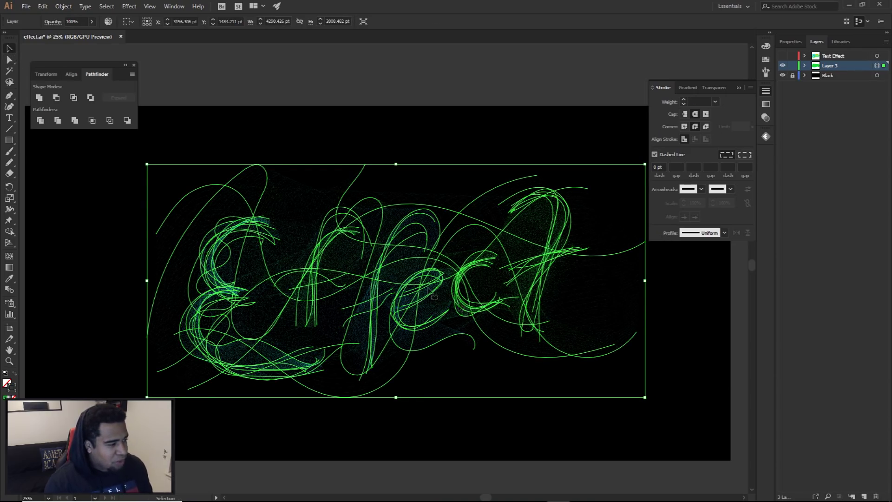
left_click_drag(396, 236, 430, 237)
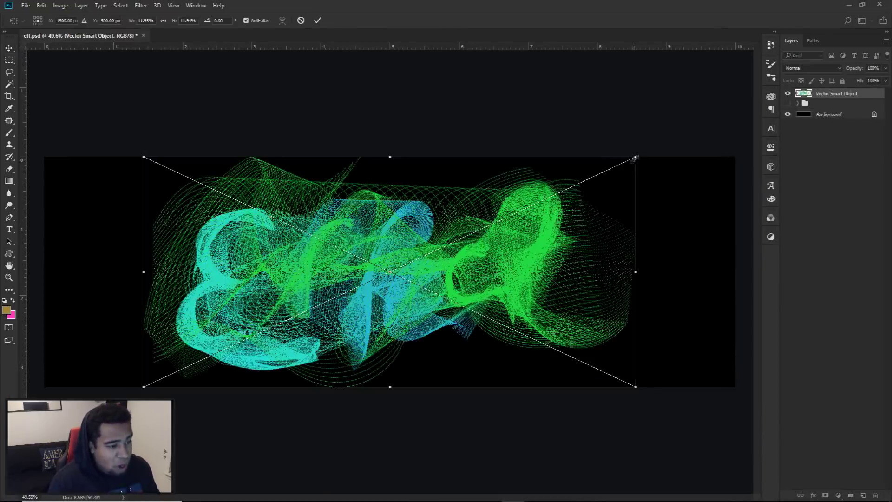
Step: Scale the placed smart object down to about 8.78%, commit the placement, and shift the artwork slightly sideways on the canvas
left_click_drag(635, 157, 566, 177)
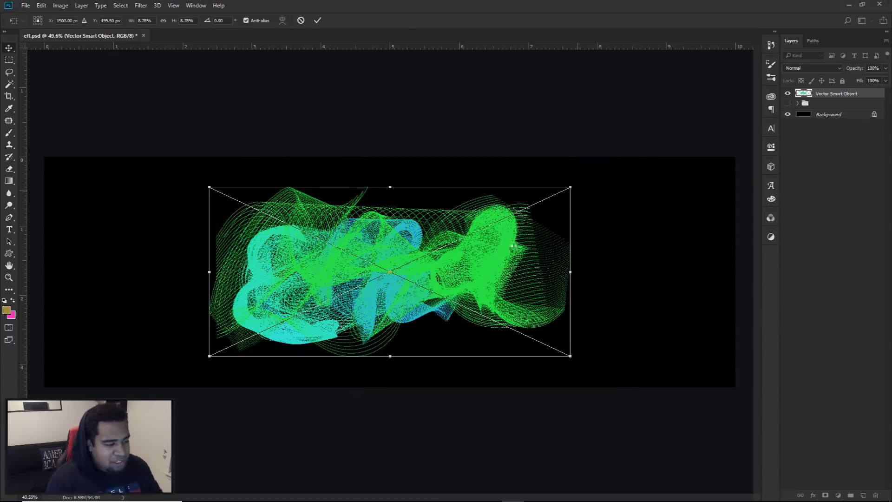
key("Return")
left_click_drag(493, 258, 502, 259)
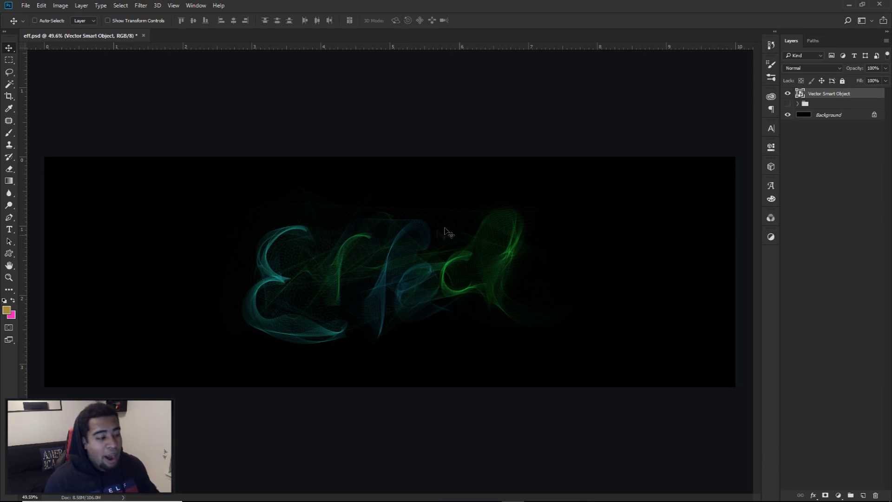
Step: Duplicate the Vector Smart Object layer and rasterize the duplicate
scroll(465, 261, "up", 2)
scroll(548, 244, "down", 1)
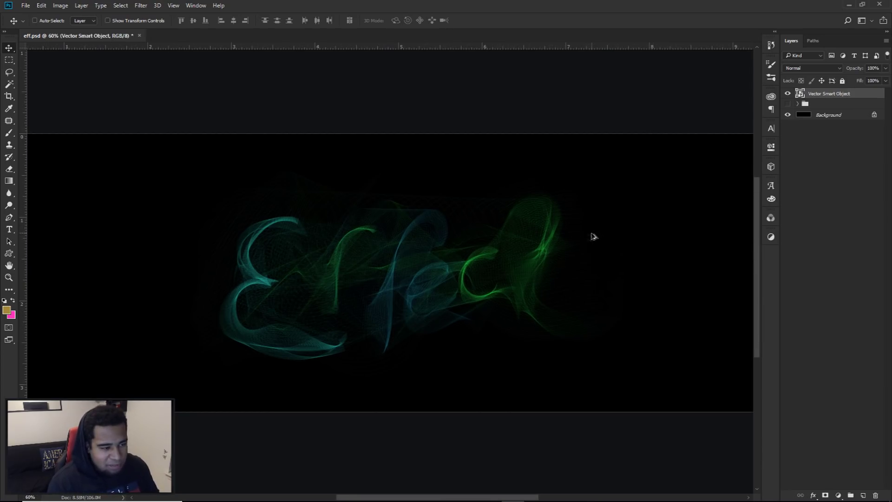
key("ctrl+j")
scroll(655, 213, "down", 1)
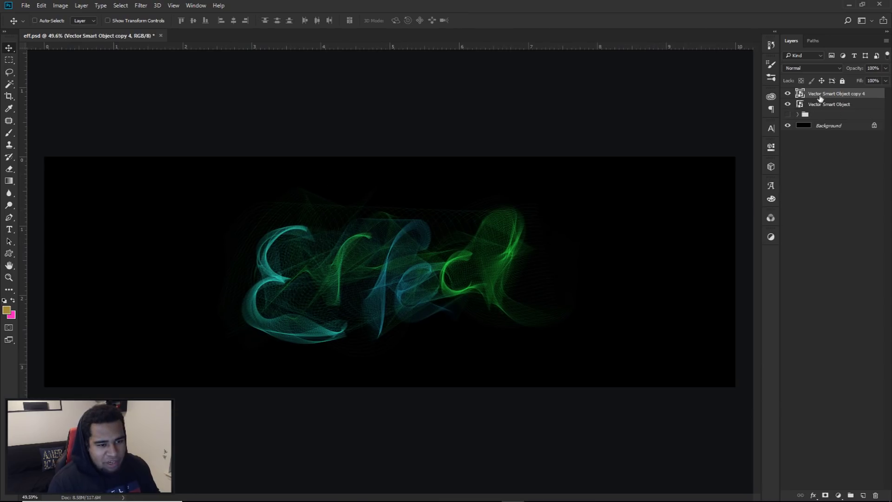
right_click(821, 97)
left_click(743, 227)
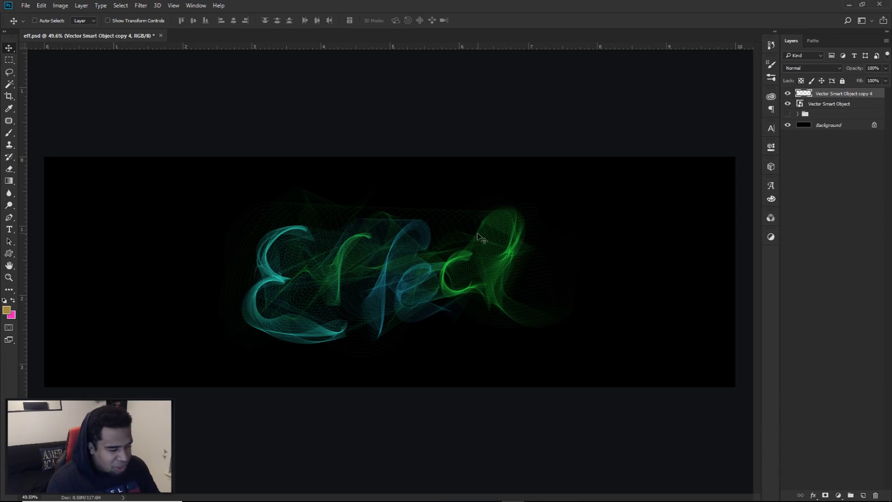
Step: Partially erase the rasterized copy across the E, the f's and the middle of the word with a soft Eraser brush
key("e")
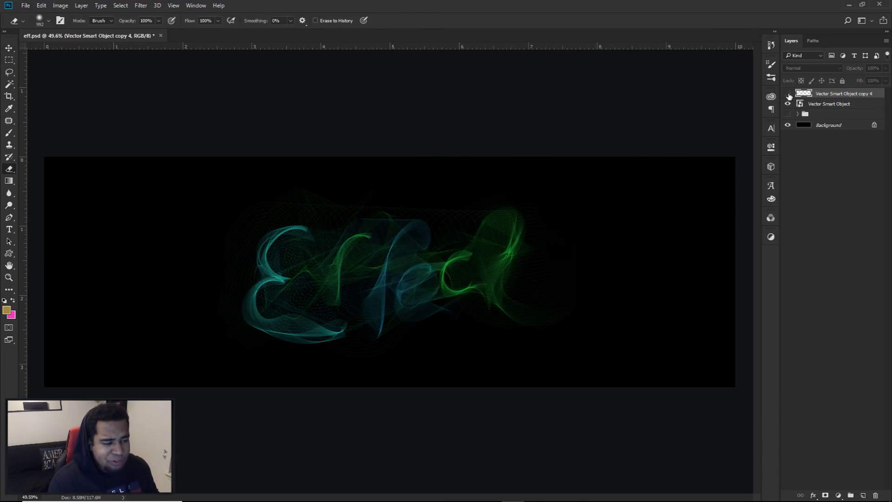
scroll(457, 288, "up", 2)
left_click_drag(427, 283, 463, 281)
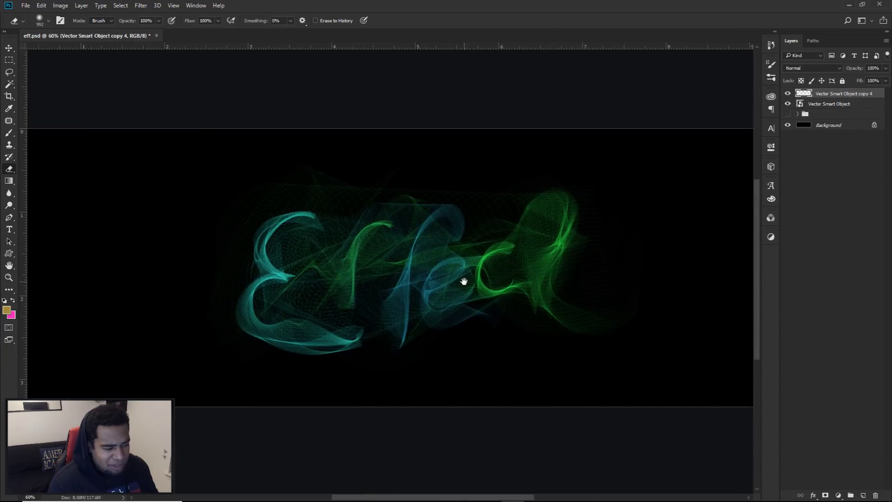
scroll(456, 281, "up", 2)
scroll(457, 282, "down", 1)
left_click_drag(491, 245, 385, 240)
left_click_drag(342, 292, 295, 289)
mouse_move(278, 339)
left_mouse_down()
mouse_move(331, 307)
mouse_move(334, 265)
mouse_move(406, 208)
mouse_move(427, 218)
mouse_move(419, 229)
mouse_move(455, 329)
mouse_move(446, 360)
mouse_move(460, 294)
mouse_move(451, 317)
mouse_move(406, 309)
mouse_move(422, 326)
mouse_move(442, 319)
left_mouse_up()
left_click_drag(477, 293, 458, 286)
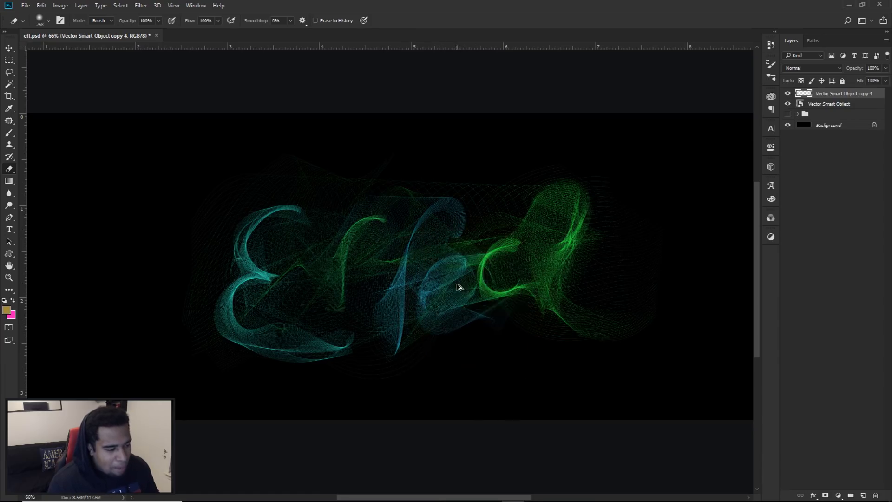
Step: Erase parts of the rasterized copy around the c and t, and toggle that layer's visibility to compare
scroll(511, 269, "up", 3)
mouse_move(497, 256)
left_mouse_down()
mouse_move(503, 277)
mouse_move(491, 300)
mouse_move(515, 324)
mouse_move(564, 332)
left_mouse_up()
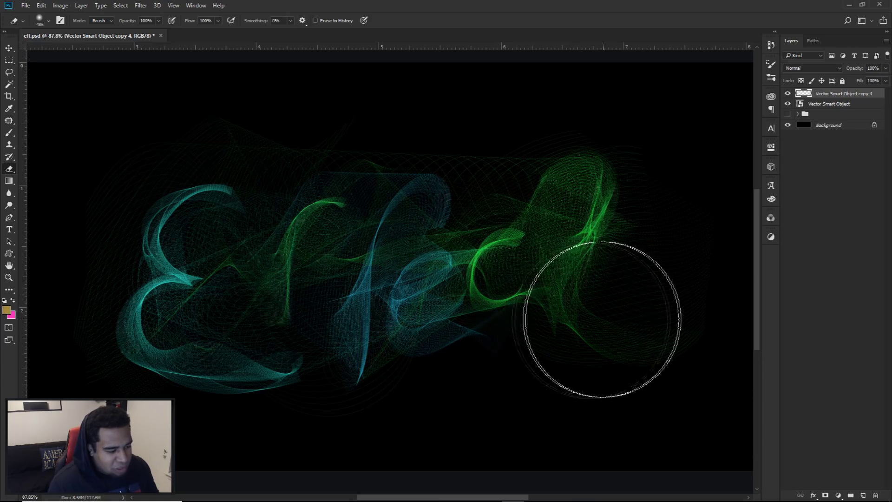
scroll(497, 225, "down", 5)
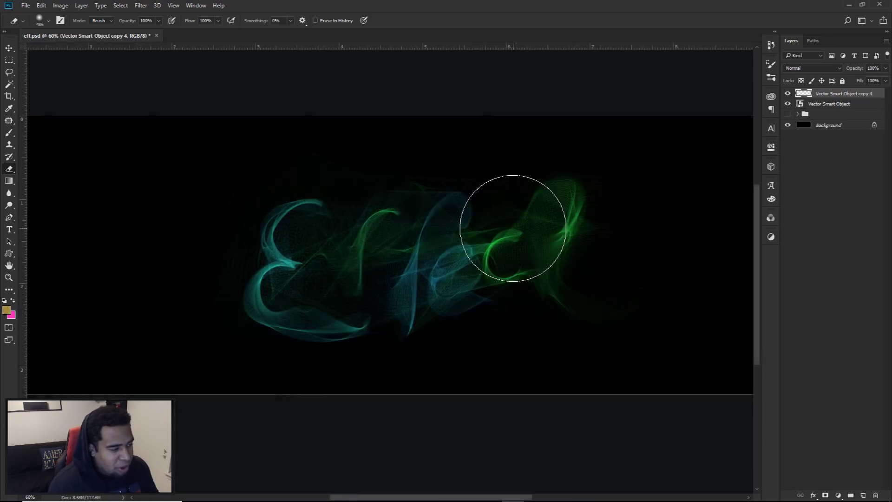
left_click(788, 95)
left_click(788, 96)
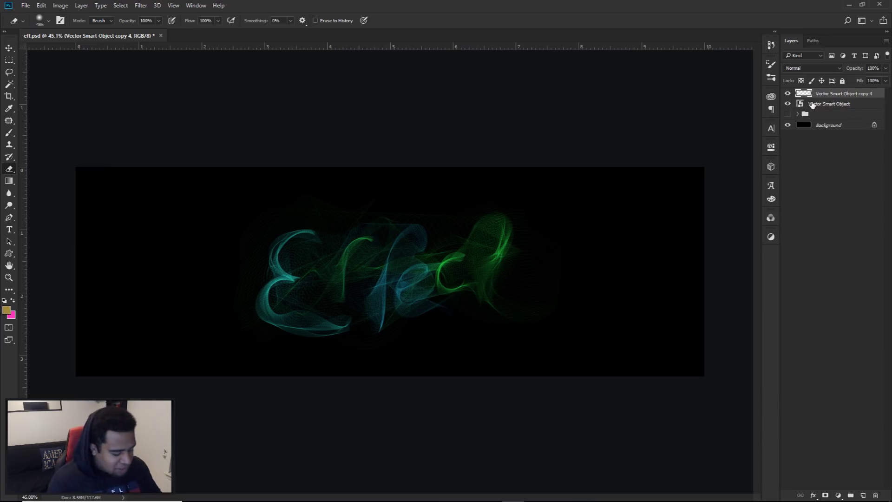
Step: Group the smart object with its rasterized copy, duplicate the group, and merge the duplicate into a single layer
left_click(812, 105, "shift")
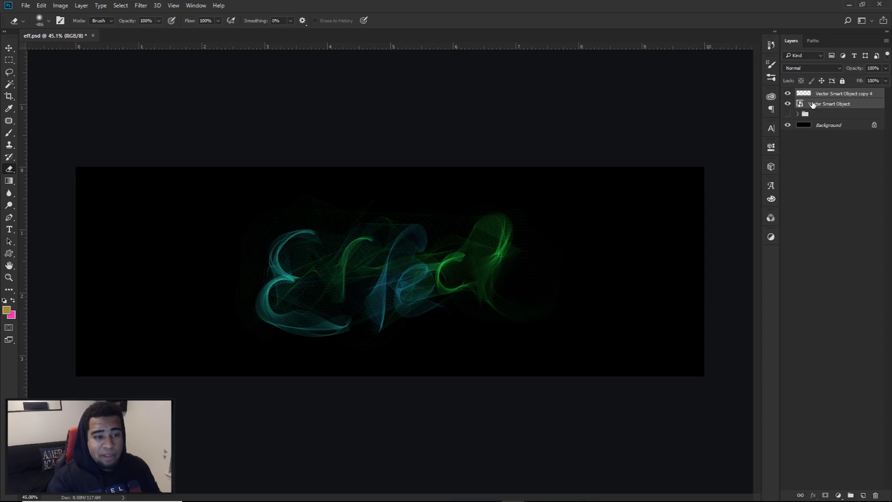
key("ctrl+g")
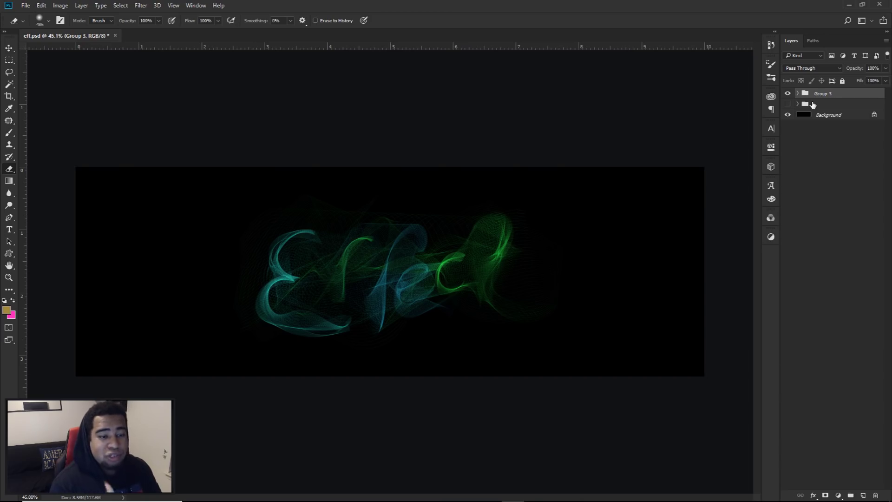
key("ctrl+j")
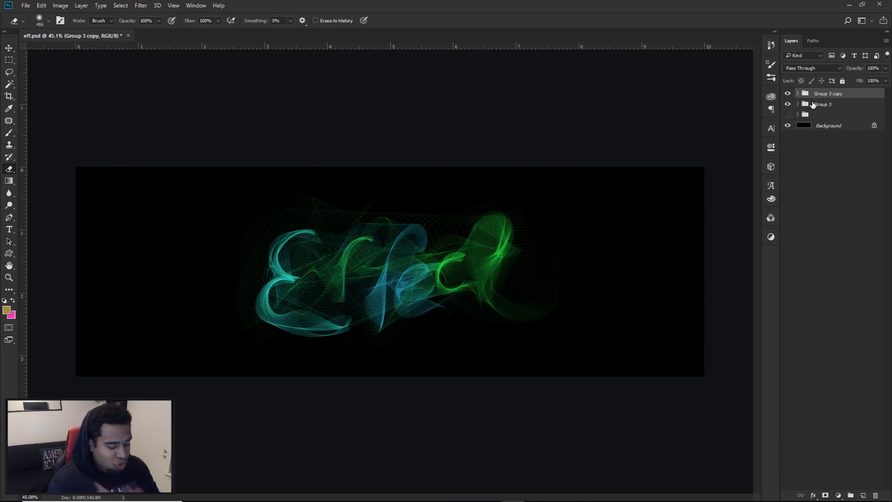
key("ctrl+e")
Step: Try moving the merged group copy sideways across the canvas, and undo each move
key("v")
left_click_drag(470, 268, 660, 255)
key("ctrl+z")
left_click_drag(406, 248, 620, 268)
key("ctrl+z")
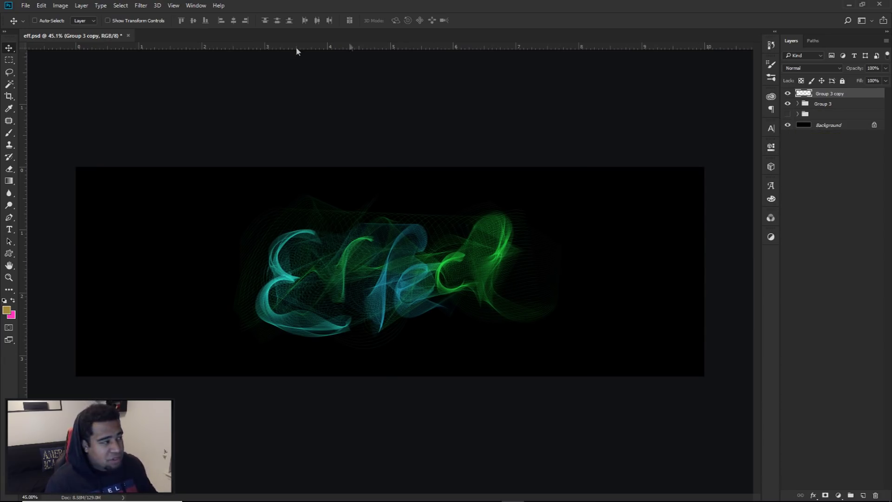
Step: Open the Liquify filter on the merged Group 3 copy layer and set the brush size to 400
left_click(141, 6)
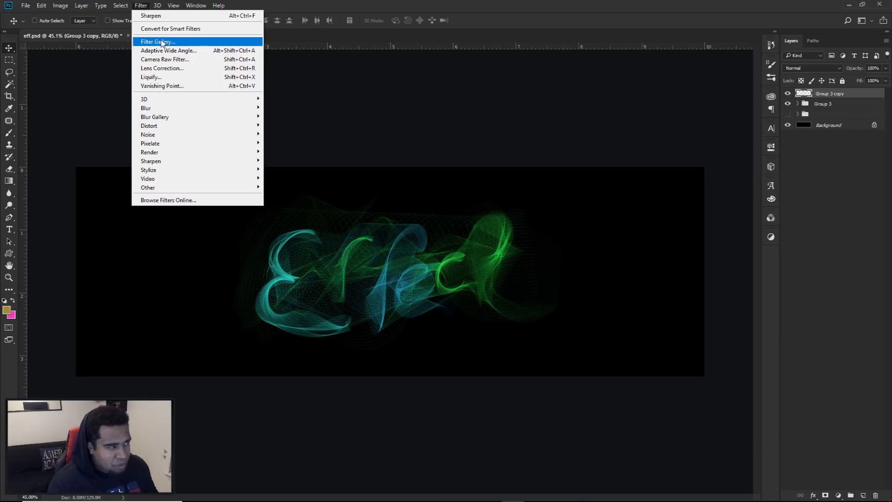
left_click(157, 77)
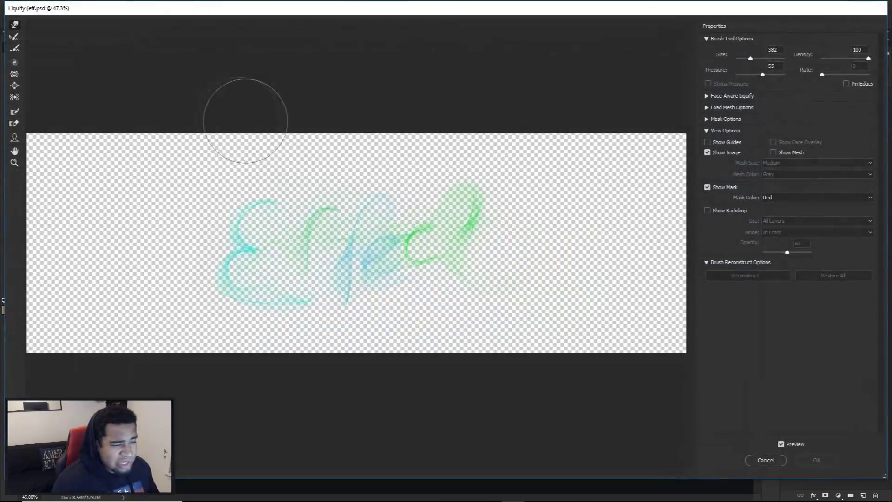
left_click(779, 49)
type("400")
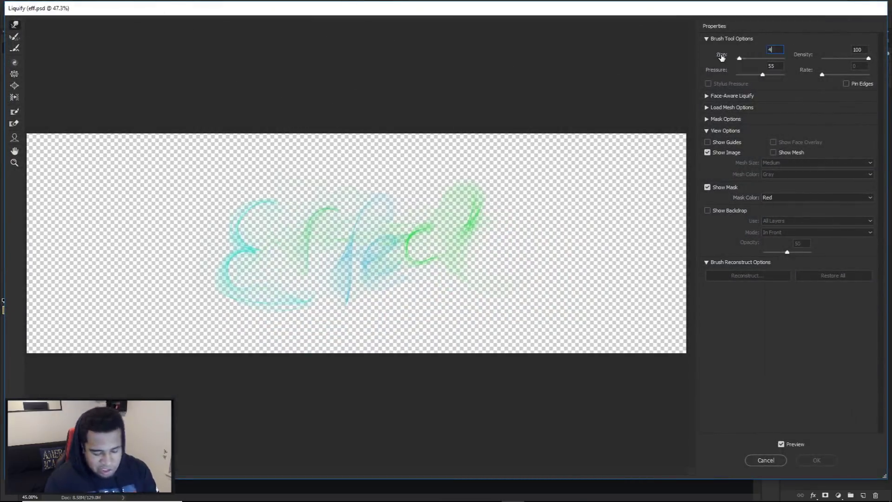
left_click(778, 66)
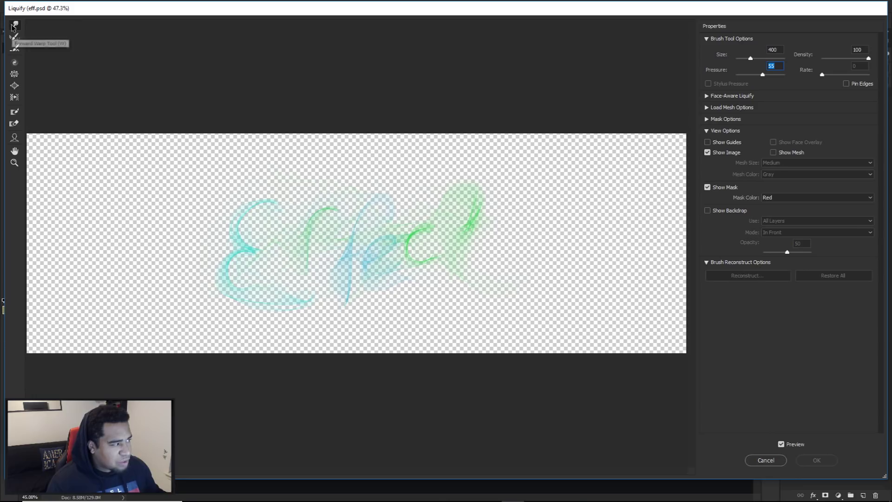
Step: Warp the letters into wavy shapes with the Forward Warp tool, compare them against the backdrop, and apply Liquify
mouse_move(321, 241)
left_mouse_down()
mouse_move(375, 270)
mouse_move(358, 250)
mouse_move(340, 265)
mouse_move(382, 323)
mouse_move(343, 330)
left_mouse_up()
mouse_move(252, 262)
left_mouse_down()
mouse_move(255, 216)
mouse_move(298, 210)
mouse_move(307, 236)
mouse_move(335, 202)
mouse_move(357, 215)
mouse_move(320, 181)
mouse_move(353, 191)
mouse_move(422, 255)
mouse_move(412, 247)
mouse_move(409, 286)
mouse_move(454, 263)
mouse_move(435, 239)
mouse_move(429, 254)
mouse_move(453, 243)
mouse_move(454, 335)
mouse_move(420, 340)
mouse_move(458, 248)
mouse_move(416, 312)
mouse_move(442, 263)
mouse_move(429, 308)
mouse_move(437, 267)
mouse_move(421, 302)
left_mouse_up()
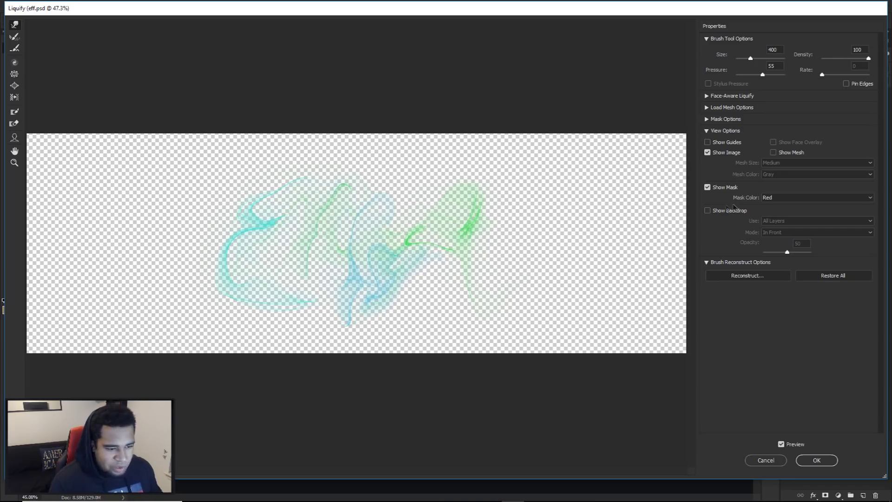
left_click(707, 210)
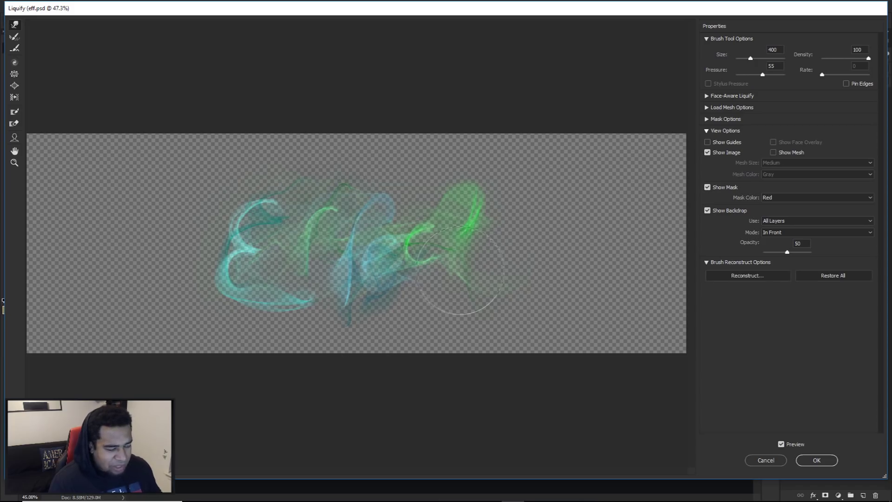
left_click(708, 211)
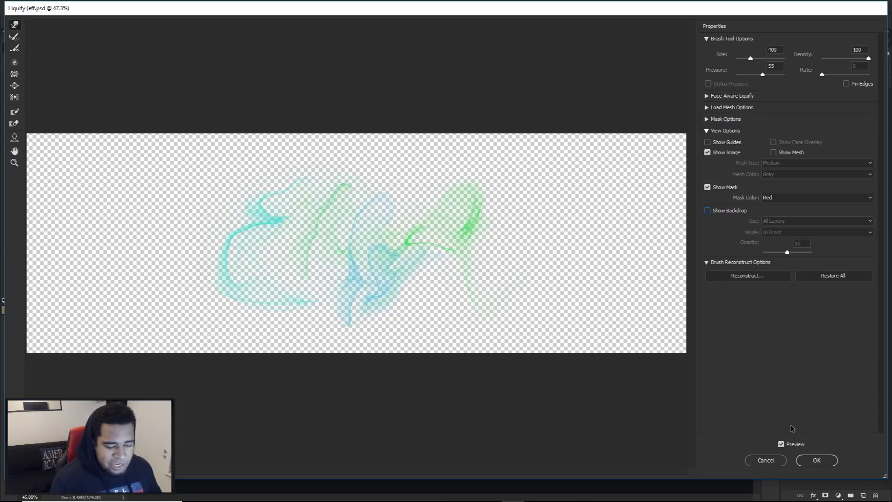
left_click(816, 459)
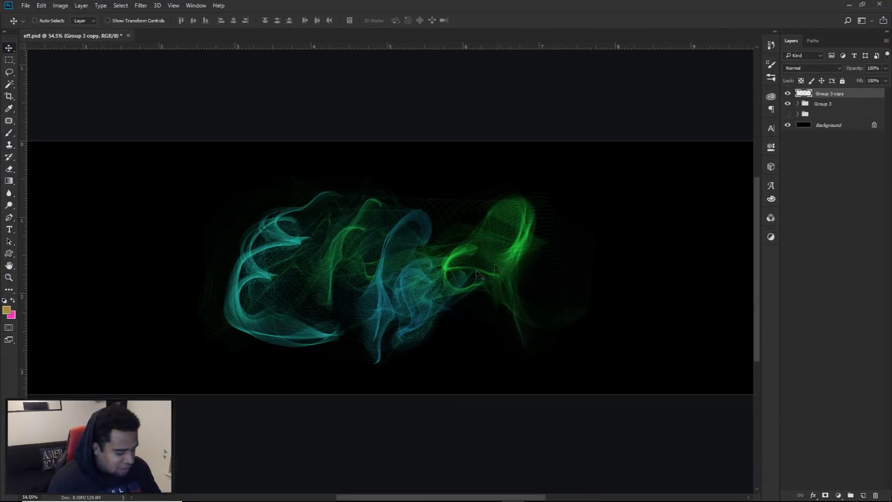
Step: Erase parts of the liquified layer over the letters with a soft Eraser, redoing the first strokes, and toggle its visibility to compare
key("e")
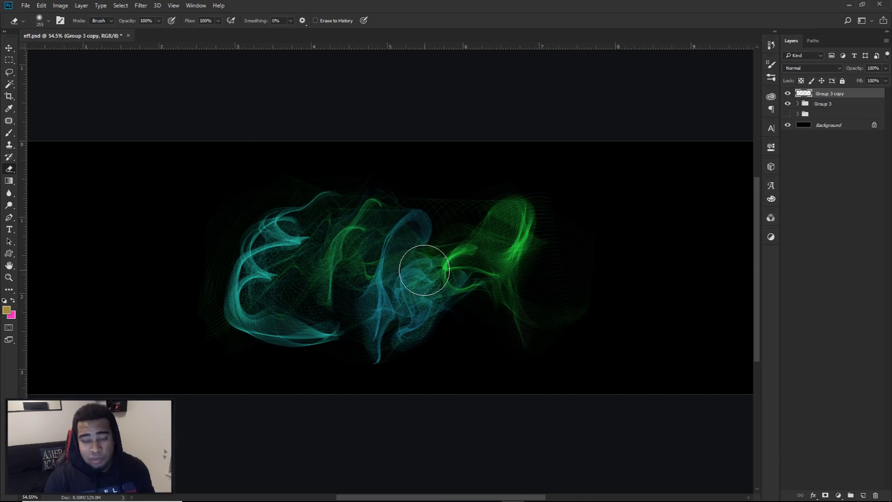
mouse_move(424, 269)
left_mouse_down()
mouse_move(456, 279)
mouse_move(493, 264)
mouse_move(506, 239)
mouse_move(491, 268)
mouse_move(506, 255)
mouse_move(505, 291)
mouse_move(517, 248)
mouse_move(451, 264)
mouse_move(455, 273)
mouse_move(444, 254)
mouse_move(409, 284)
mouse_move(375, 275)
mouse_move(397, 260)
mouse_move(377, 268)
mouse_move(379, 295)
mouse_move(383, 249)
mouse_move(408, 238)
mouse_move(359, 277)
mouse_move(322, 257)
mouse_move(333, 334)
mouse_move(268, 303)
mouse_move(262, 230)
mouse_move(282, 227)
mouse_move(259, 261)
mouse_move(341, 252)
left_mouse_up()
key("ctrl+alt+z")
key("ctrl+alt+z")
mouse_move(288, 265)
left_mouse_down()
mouse_move(289, 235)
mouse_move(297, 245)
mouse_move(242, 248)
mouse_move(272, 290)
mouse_move(235, 293)
mouse_move(262, 303)
mouse_move(335, 267)
mouse_move(338, 253)
mouse_move(325, 257)
mouse_move(374, 196)
left_mouse_up()
scroll(425, 280, "down", 3)
scroll(388, 299, "up", 1)
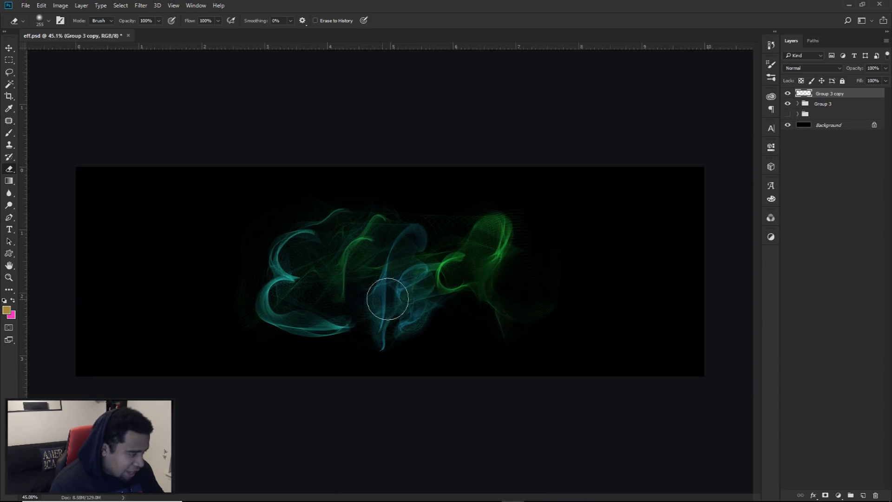
left_click(788, 94)
left_click(787, 93)
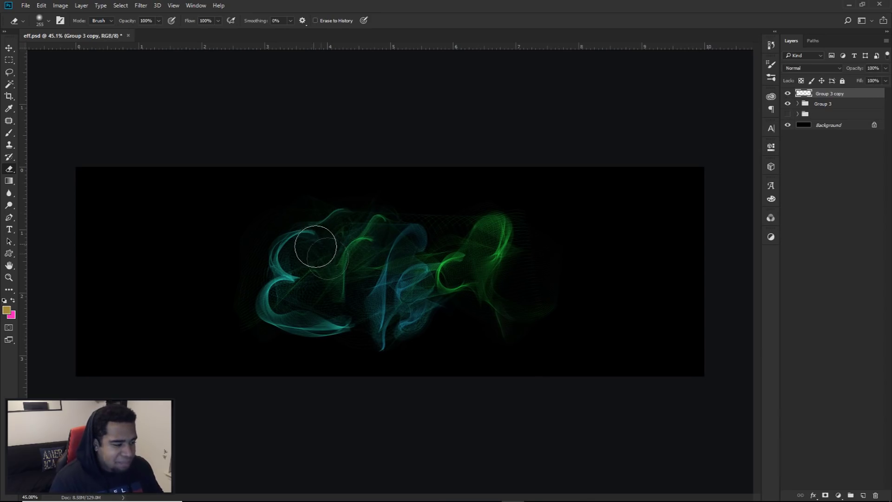
Step: Select Group 3 copy and Group 3 together, duplicate both, and merge the duplicates into one layer
key("v")
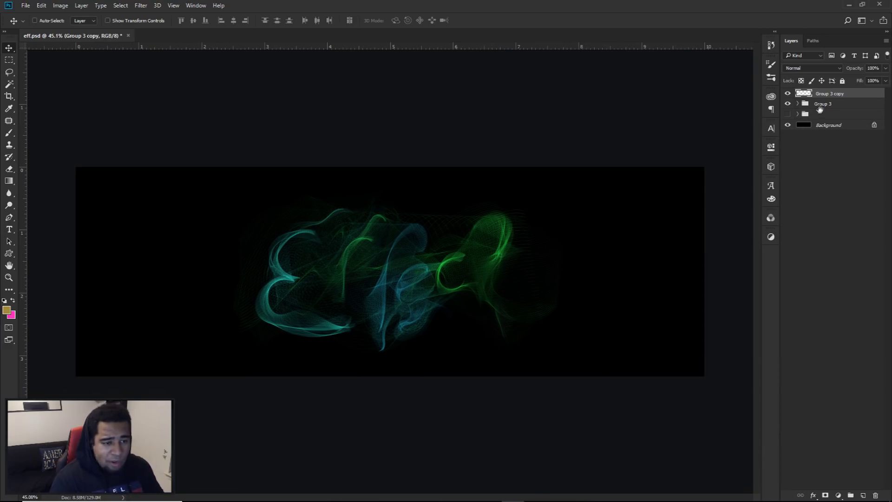
left_click(823, 105, "shift")
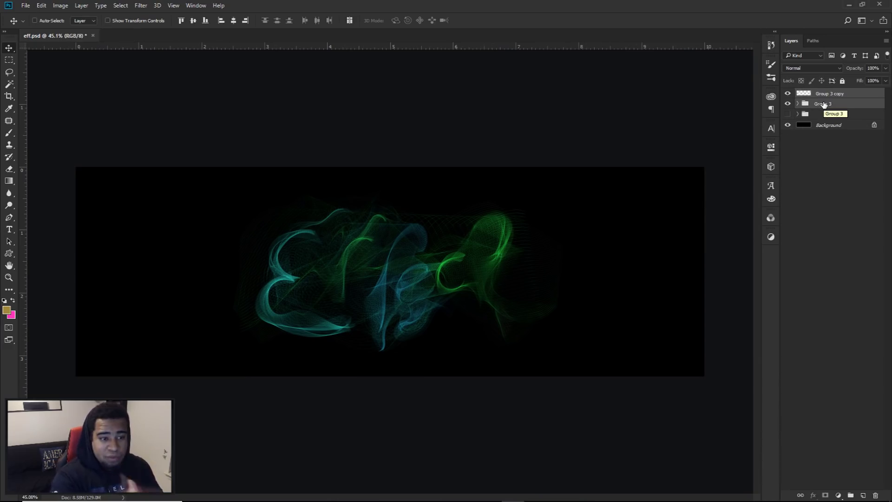
key("ctrl")
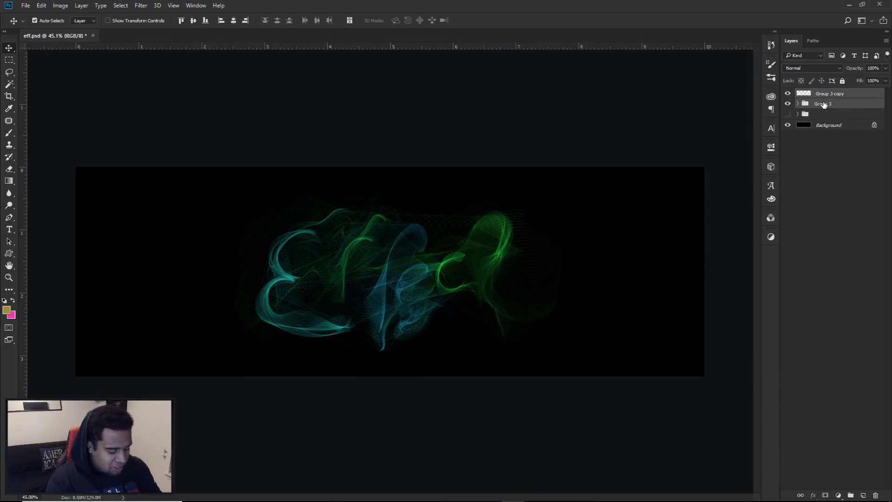
key("ctrl+j")
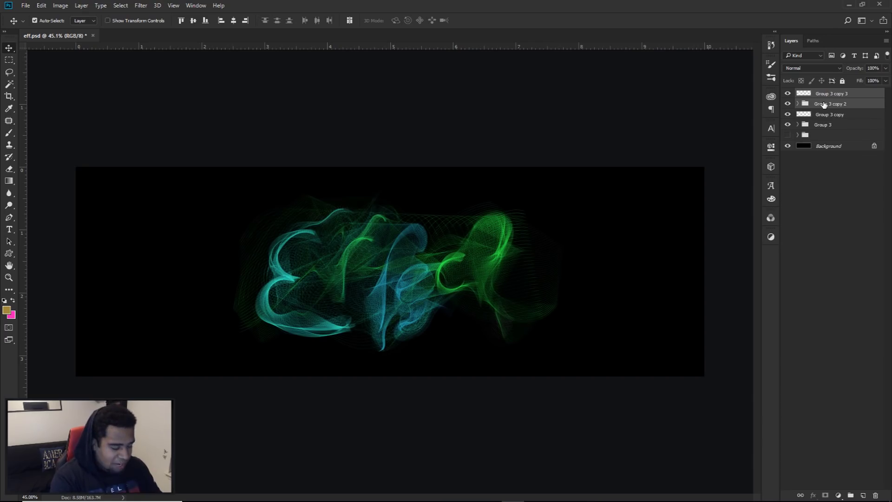
key("ctrl+r")
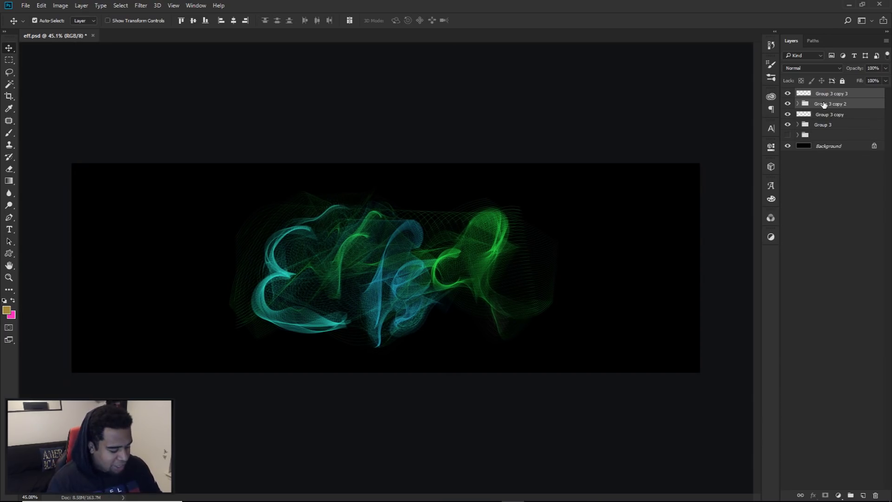
key("ctrl+e")
key("ctrl+r")
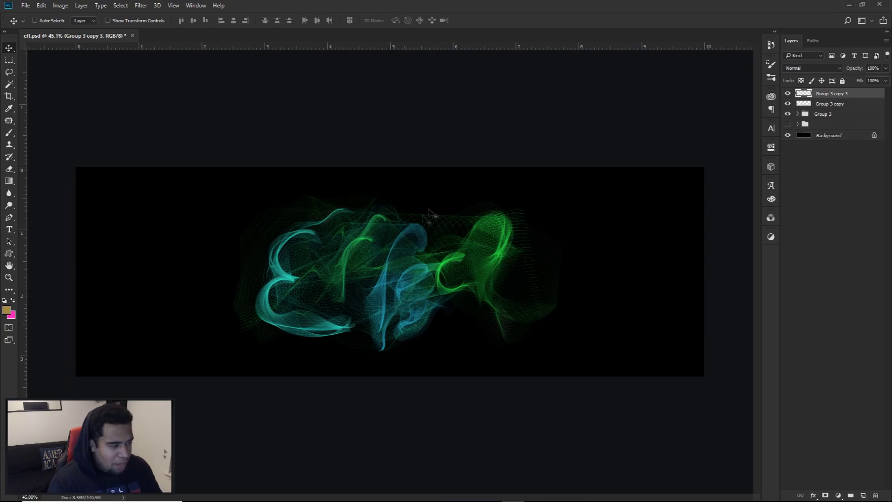
Step: Set the Group 3 copy 3 layer's blend mode to Linear Dodge (Add) after trying Color Dodge, and switch to the Eraser
scroll(354, 274, "up", 1)
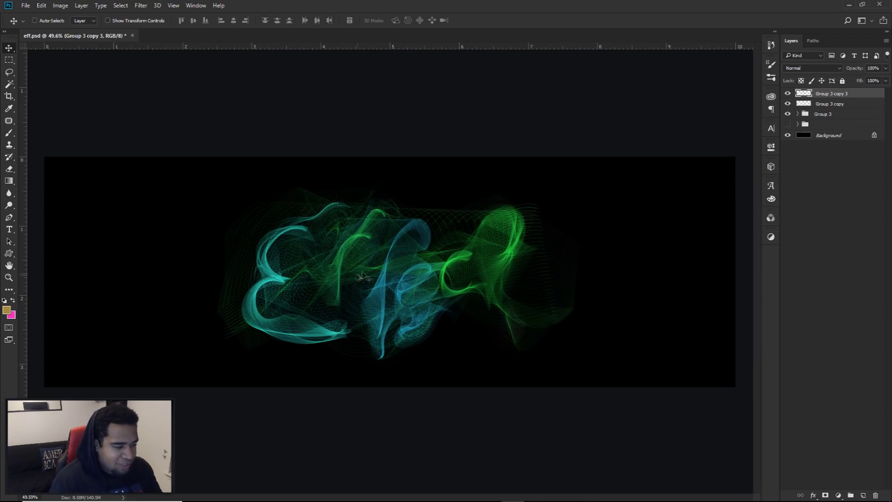
left_click(816, 68)
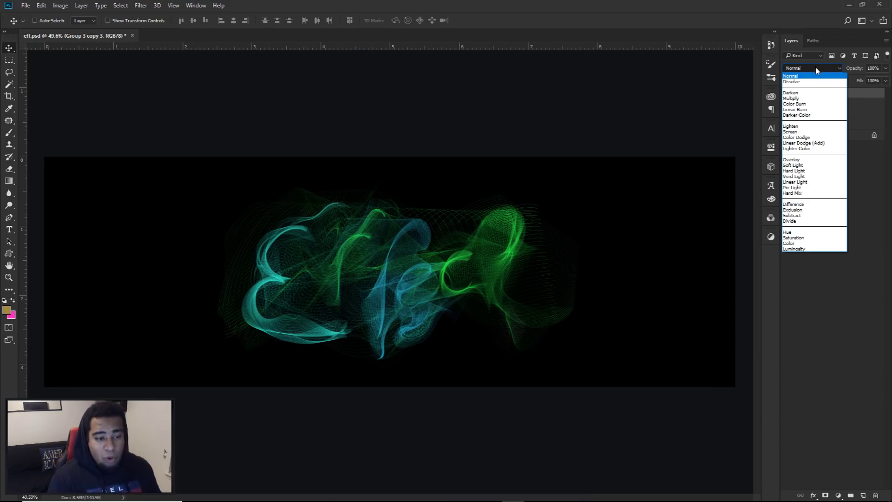
left_click(796, 137)
key("e")
left_click(821, 69)
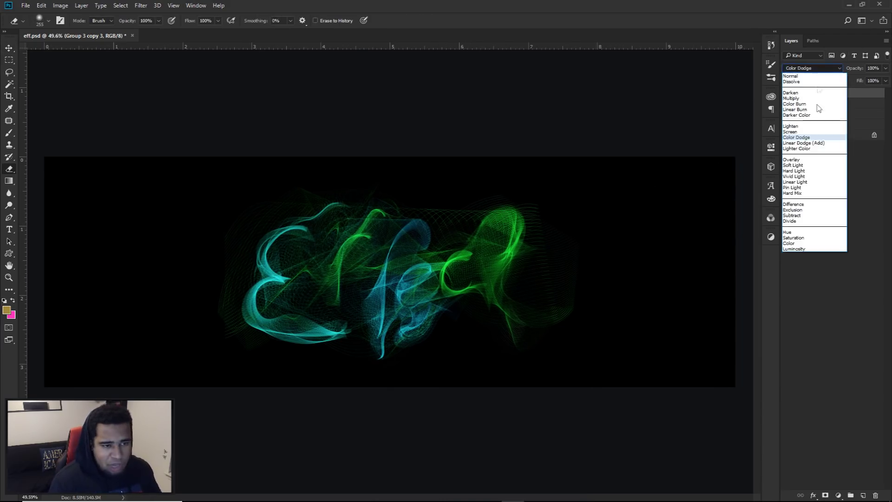
left_click(808, 143)
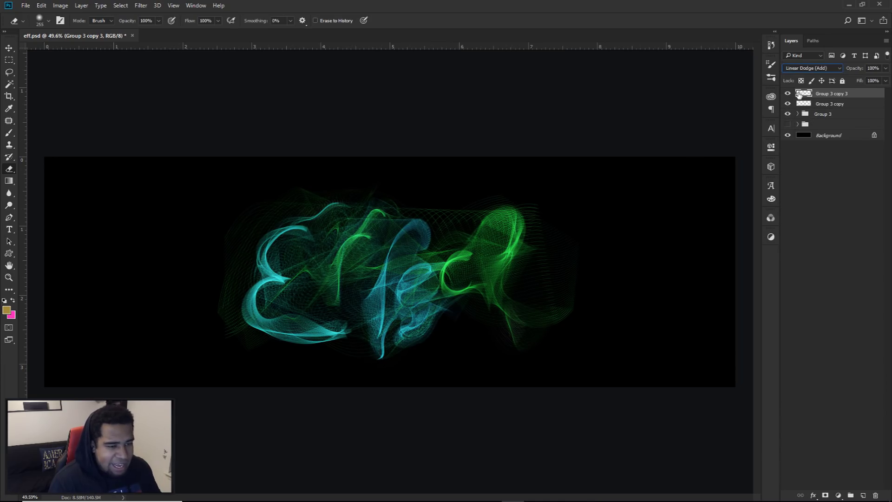
Step: Try erasing parts of Group 3 copy 3 over the first letters with a soft Eraser, and undo the strokes
scroll(353, 321, "up", 2)
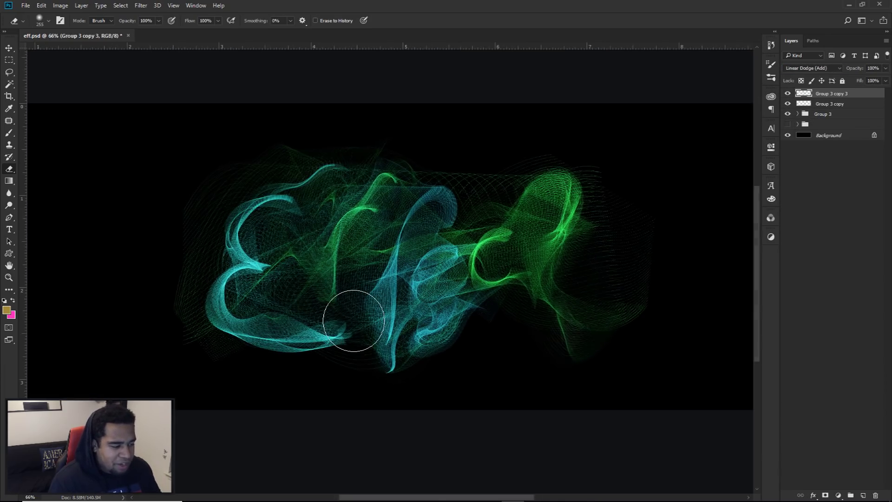
scroll(353, 320, "down", 4)
left_click_drag(333, 314, 369, 305)
left_click_drag(309, 295, 307, 294)
key("ctrl+z")
left_click_drag(300, 243, 336, 264)
left_click_drag(359, 245, 394, 253)
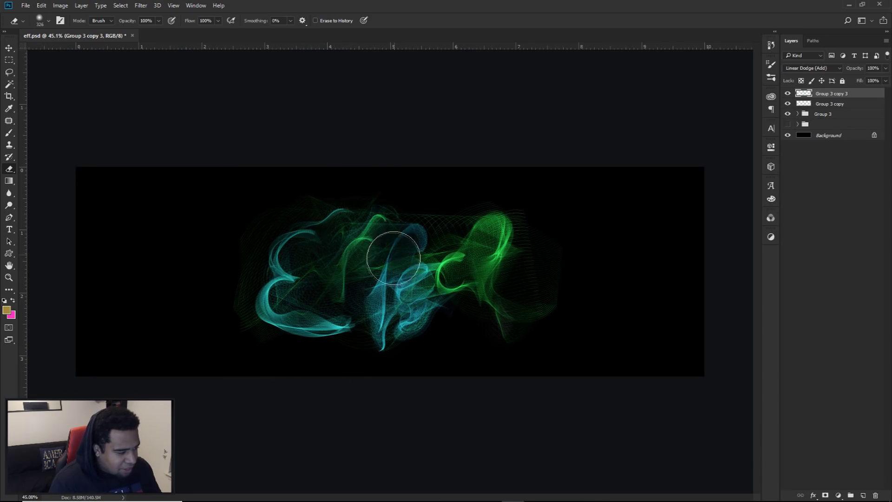
key("ctrl+alt+z")
key("ctrl+alt+z")
key("ctrl+alt+z")
Step: Erase parts of Group 3 copy 3 from the middle letters across to the lower part of the t with the soft Eraser
mouse_move(363, 265)
left_mouse_down()
mouse_move(369, 307)
mouse_move(387, 331)
mouse_move(434, 318)
mouse_move(429, 244)
mouse_move(442, 253)
mouse_move(435, 262)
mouse_move(485, 208)
mouse_move(503, 274)
mouse_move(484, 301)
mouse_move(514, 320)
mouse_move(517, 302)
left_mouse_up()
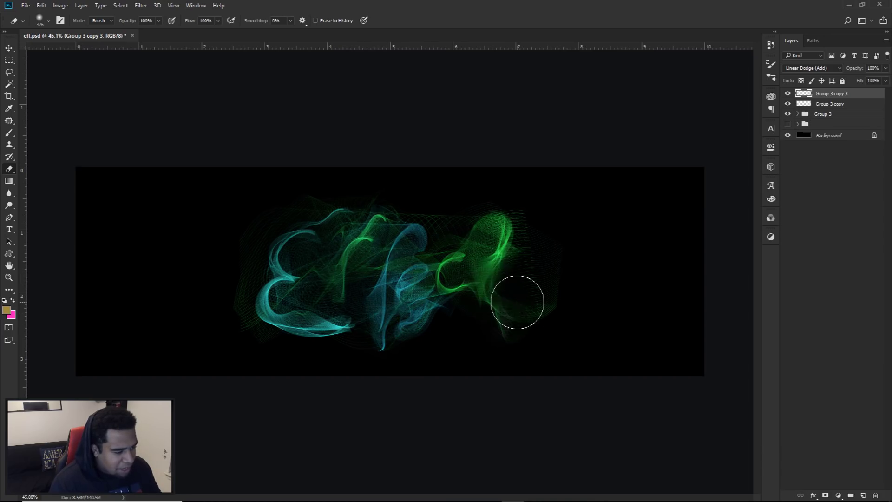
scroll(353, 283, "down", 3)
scroll(406, 284, "up", 5)
scroll(481, 282, "down", 1)
Step: Try shifting the Group 3 copy 3 artwork sideways, undo it, and toggle Group 3 copy's visibility to compare
key("v")
key("alt+v")
mouse_move(447, 279)
left_mouse_down()
mouse_move(497, 288)
mouse_move(563, 279)
left_mouse_up()
key("ctrl+z")
key("e")
left_click(788, 103)
left_click(787, 103)
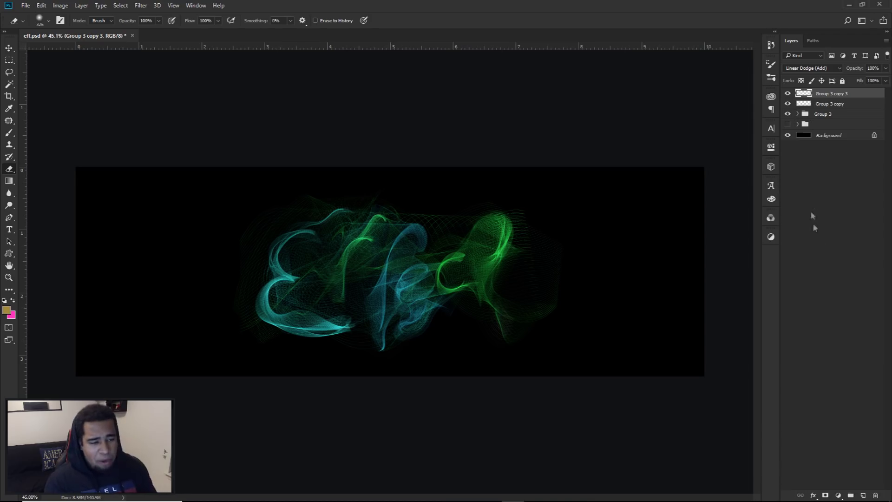
Step: Create a new layer above Group 3 copy 3 and prepare a soft round Brush at 729 px
left_click(864, 495)
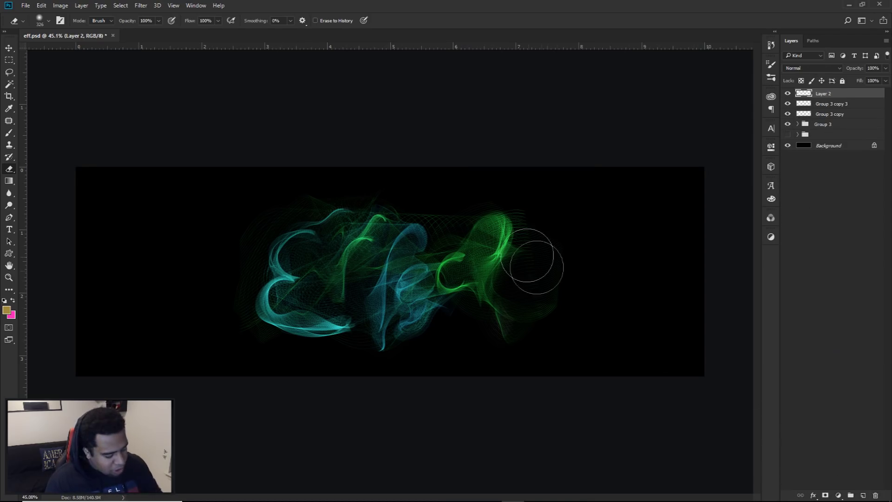
key("b")
right_click(486, 238)
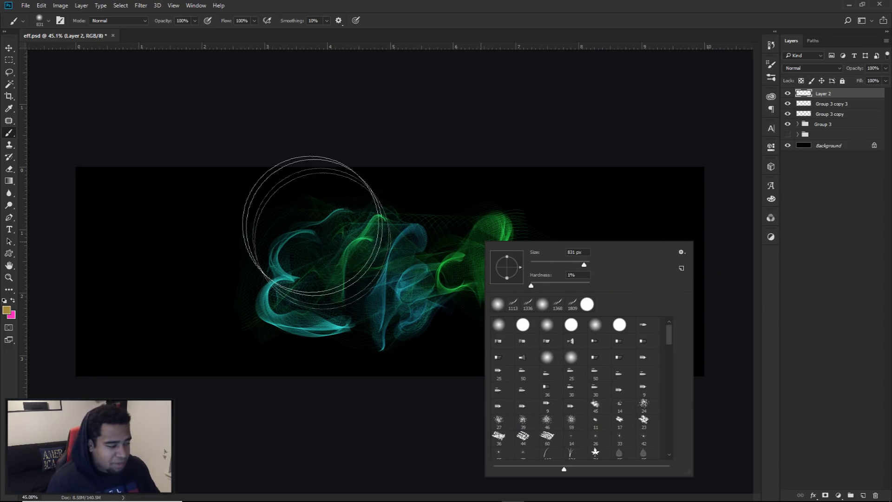
left_click_drag(346, 256, 335, 256)
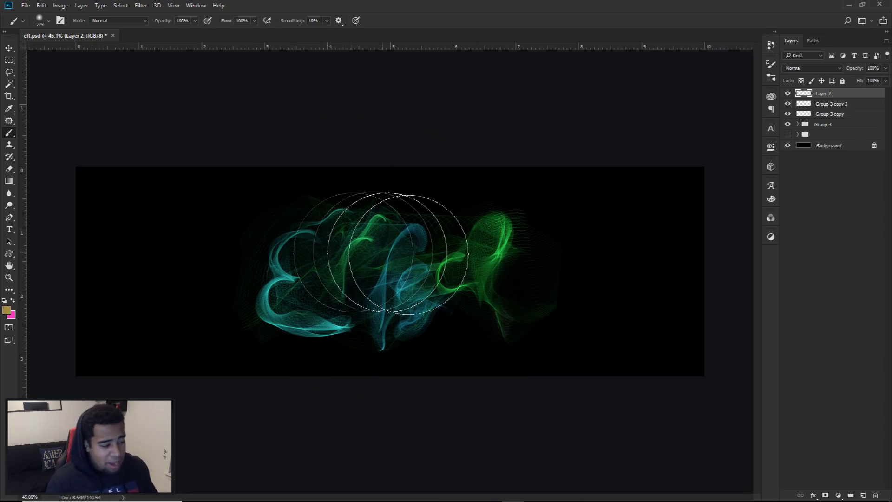
right_click(594, 235)
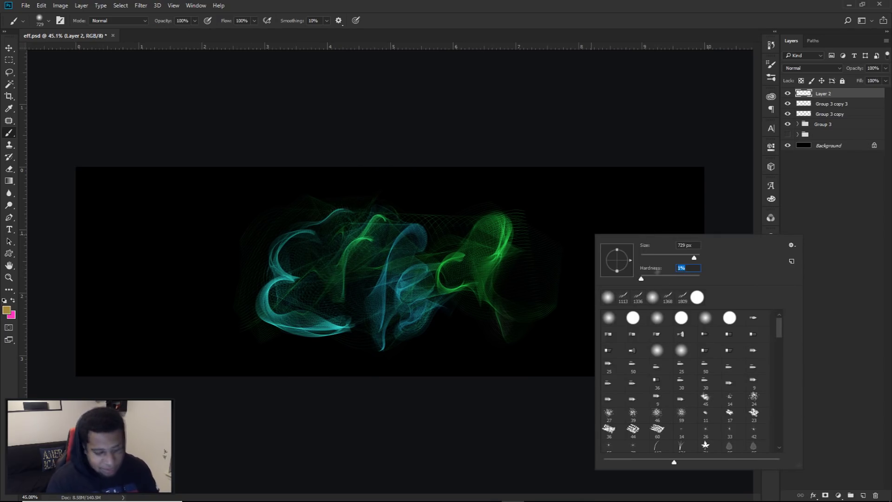
left_click(453, 254)
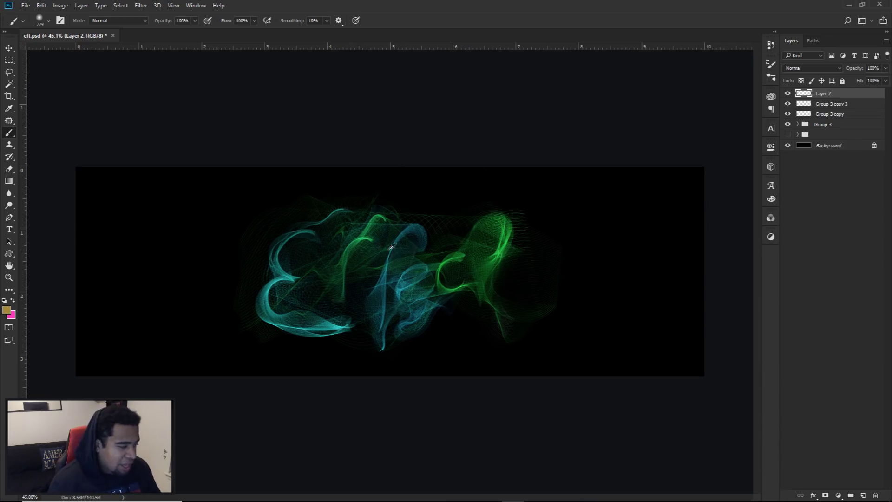
Step: Sample a dark teal from the second f and paint soft 680 px glow spots over the top of the E and the t
scroll(431, 251, "up", 4)
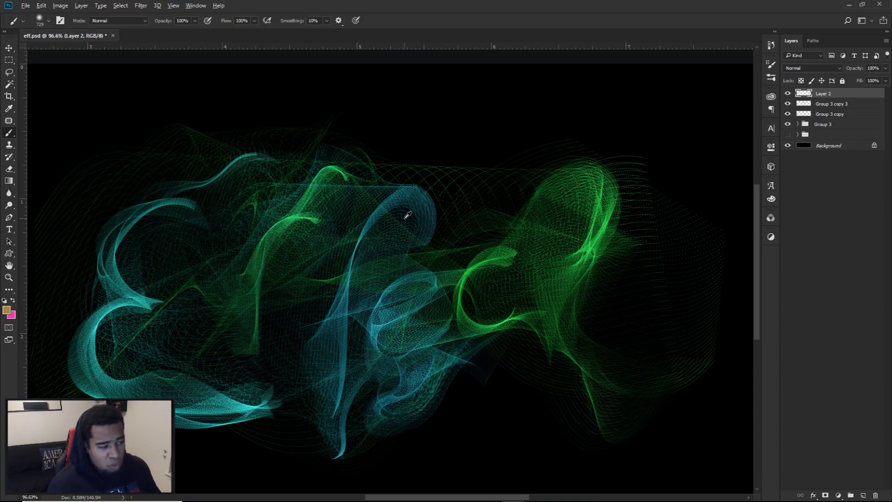
mouse_move(407, 215)
left_mouse_down()
mouse_move(367, 211)
mouse_move(366, 235)
mouse_move(394, 224)
mouse_move(379, 201)
mouse_move(368, 221)
mouse_move(468, 261)
mouse_move(506, 253)
mouse_move(458, 252)
mouse_move(387, 210)
left_mouse_up()
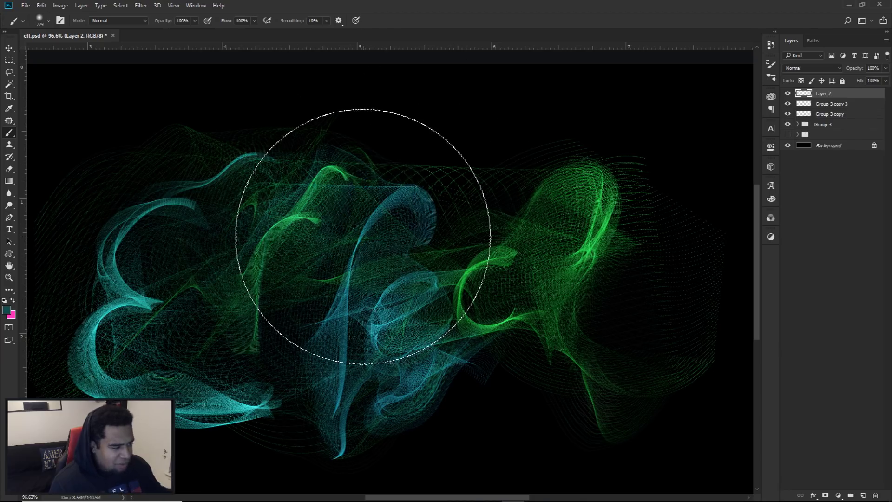
scroll(360, 251, "down", 3)
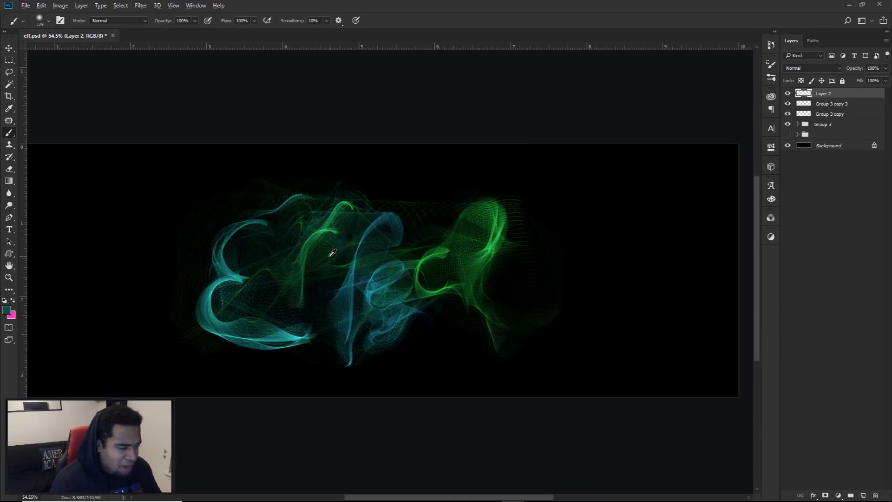
scroll(328, 255, "down", 1)
left_click_drag(328, 253, 318, 253)
left_click(295, 231)
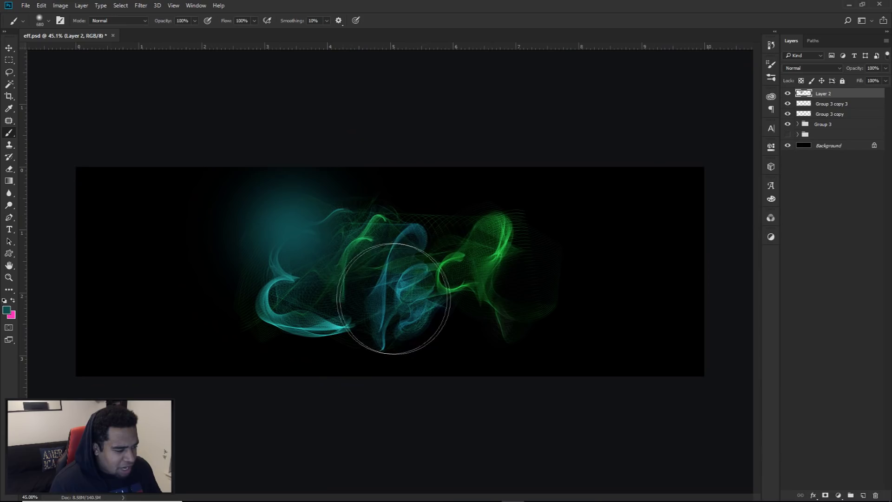
left_click(480, 244)
Step: Sample green from the first f and paint one soft 658 px glow spot over the bottom of the second f, redoing the first attempt
left_click(377, 214, "alt")
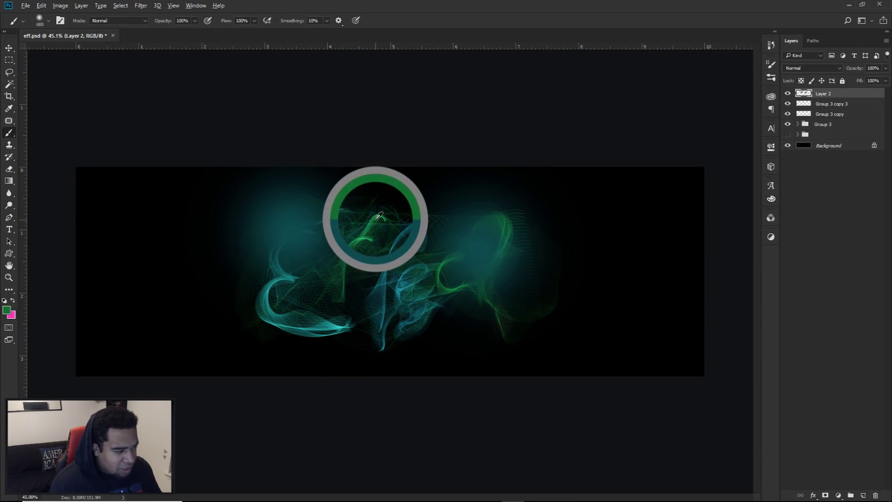
left_click(403, 276)
key("ctrl+z")
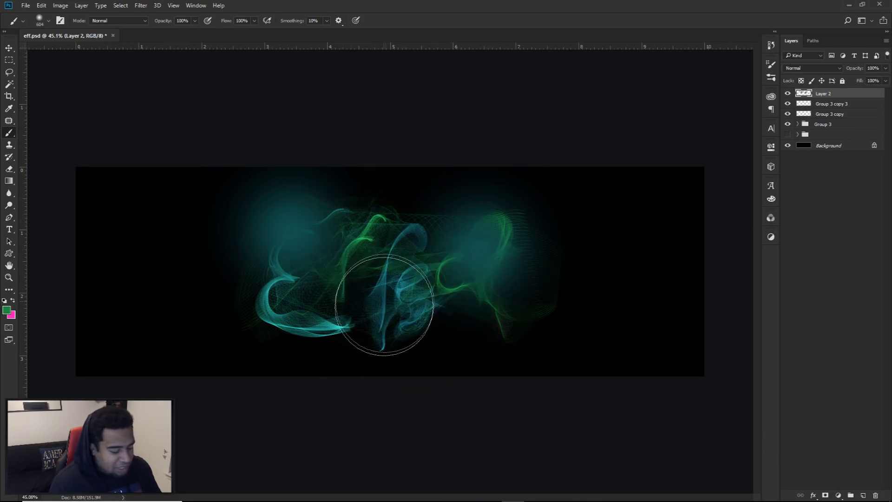
left_click_drag(380, 309, 375, 310)
left_click(382, 314)
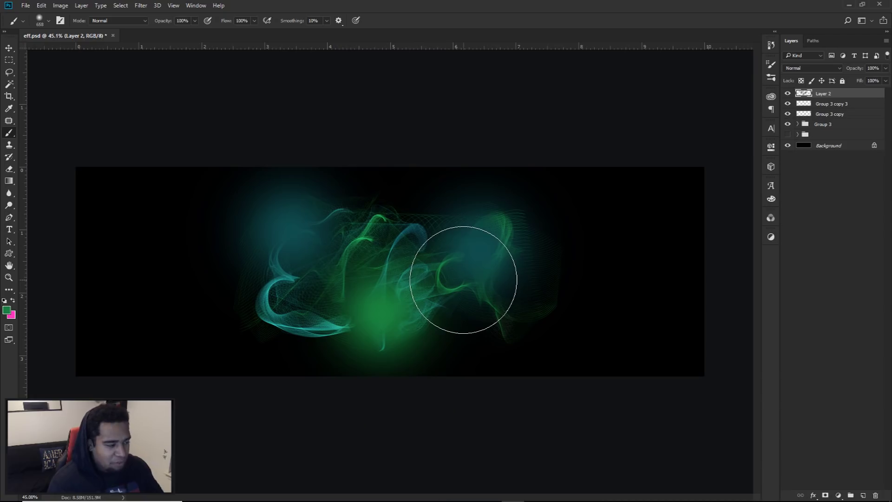
Step: Set the glow layer's blend mode to Linear Dodge (Add) and lower its opacity to 47%
left_click(812, 68)
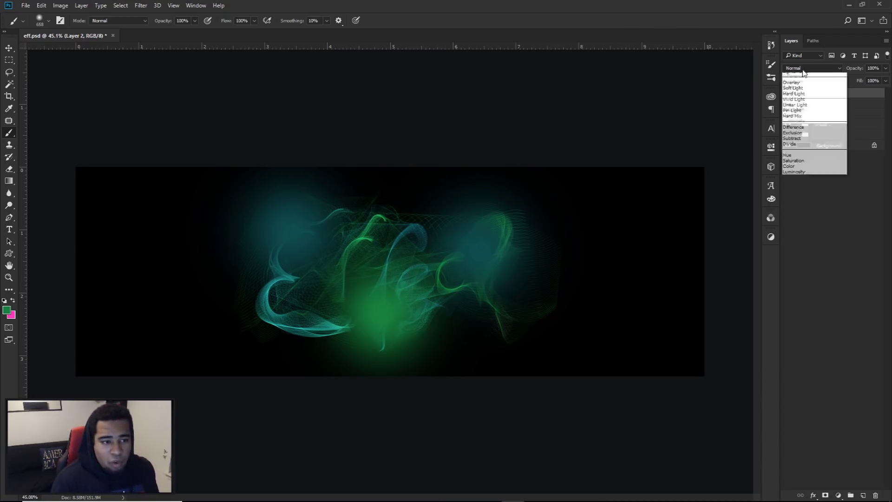
left_click(803, 143)
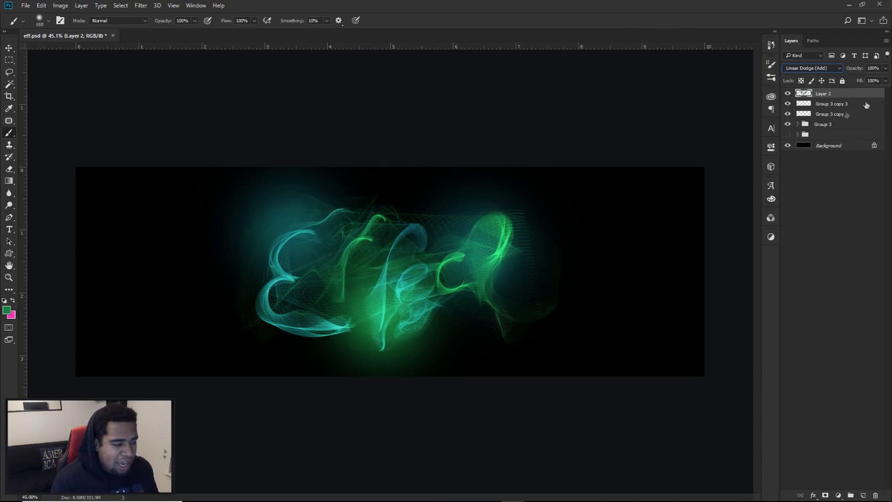
left_click_drag(883, 77, 860, 81)
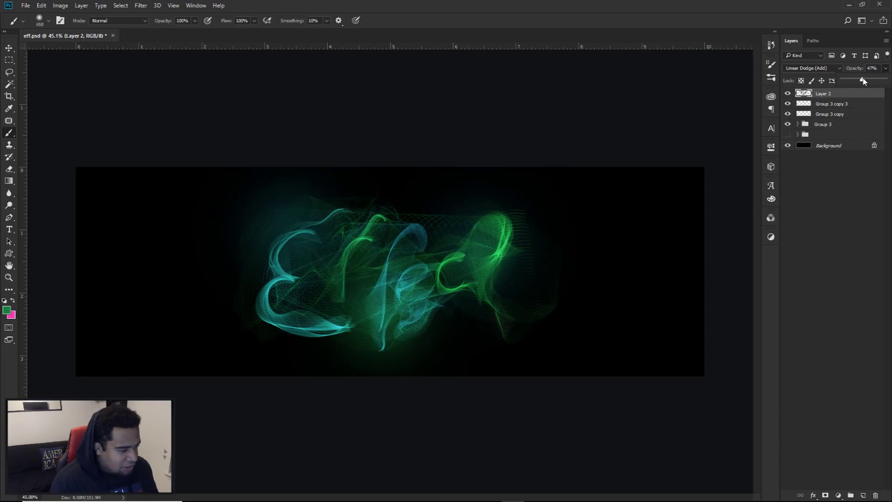
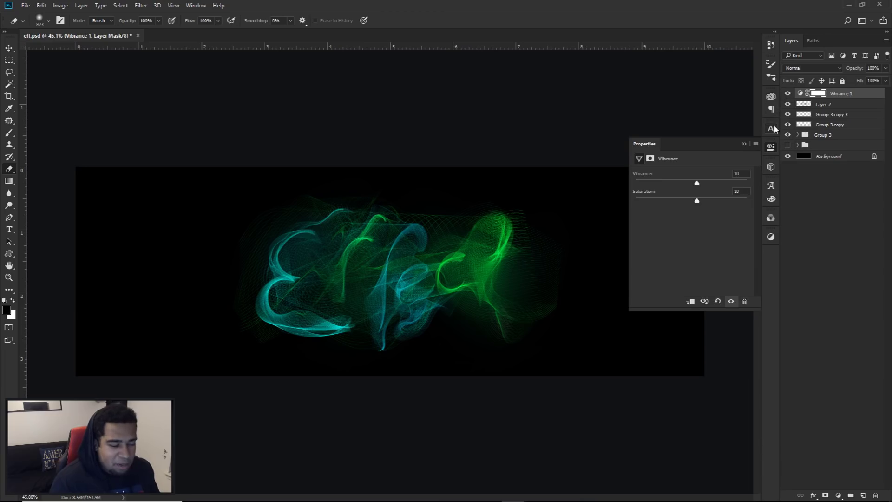
Step: Add a Brightness/Contrast adjustment layer above Vibrance 1 and slightly raise the contrast
left_click(838, 496)
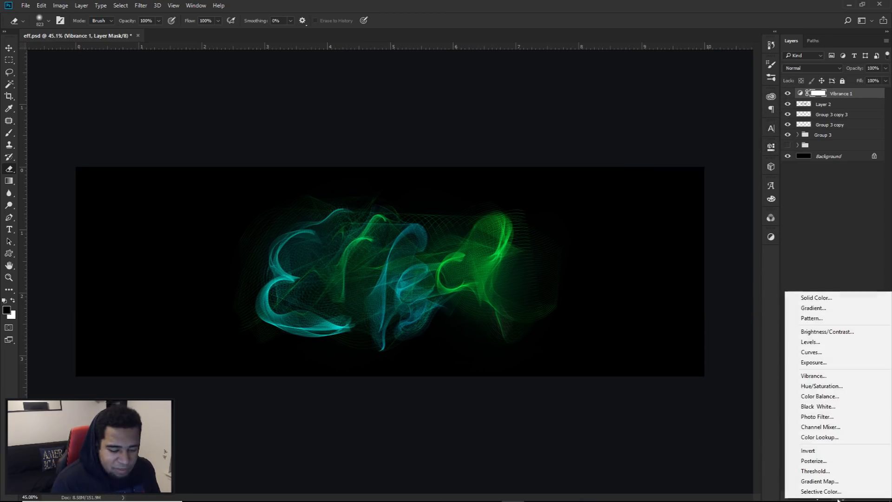
left_click(812, 335)
left_click_drag(691, 197, 705, 215)
left_click(690, 196)
left_click_drag(704, 214, 702, 215)
left_click(771, 147)
scroll(382, 319, "up", 1)
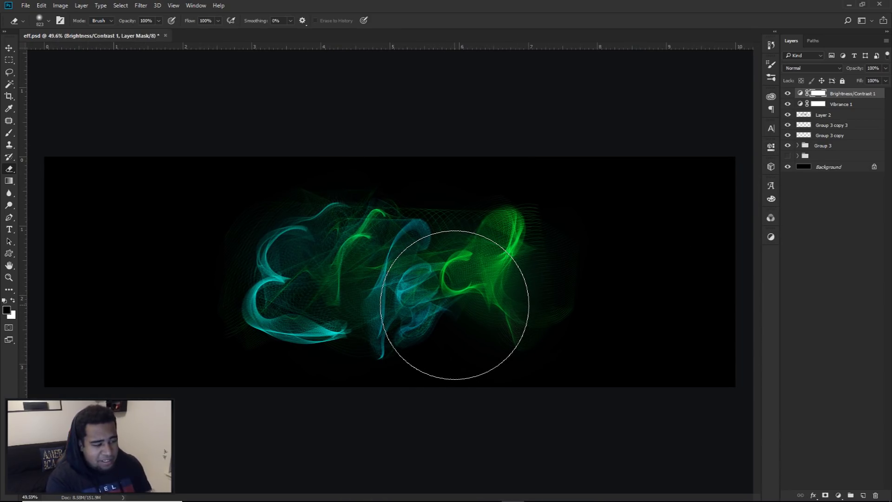
Step: Duplicate all layers from Brightness/Contrast 1 down to Background and merge the duplicates into one layer on top
key("v")
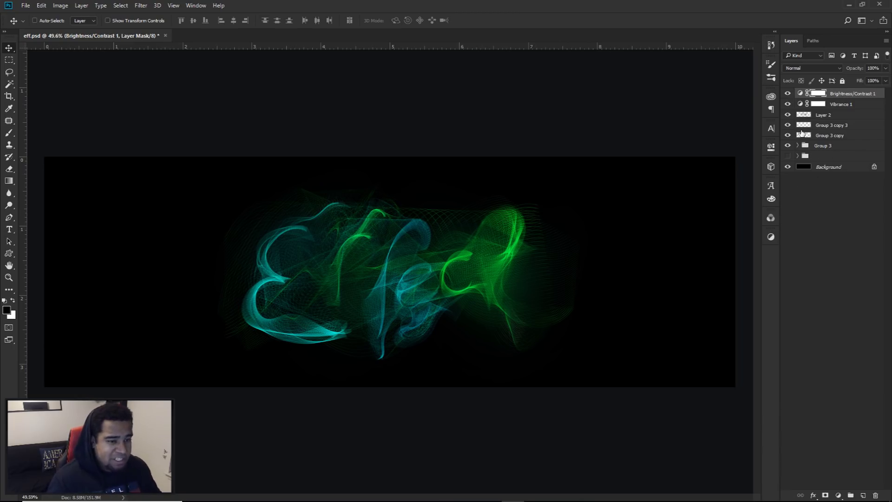
left_click(844, 94)
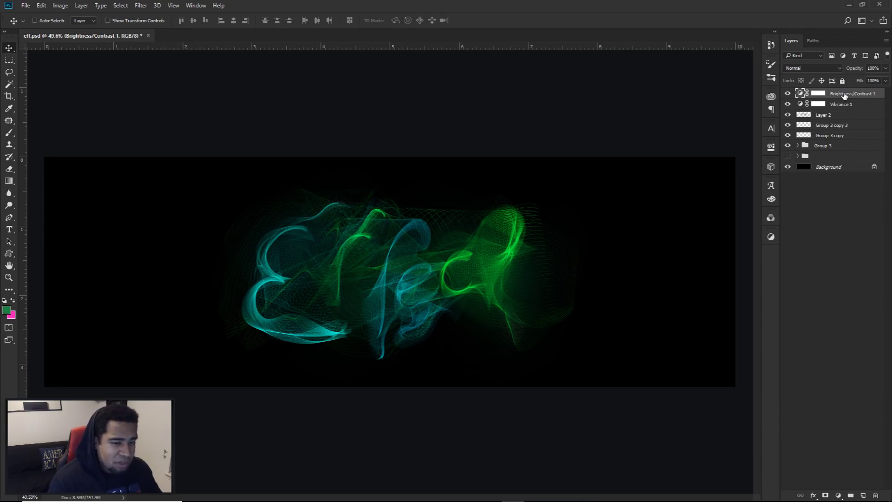
left_click(833, 167, "shift")
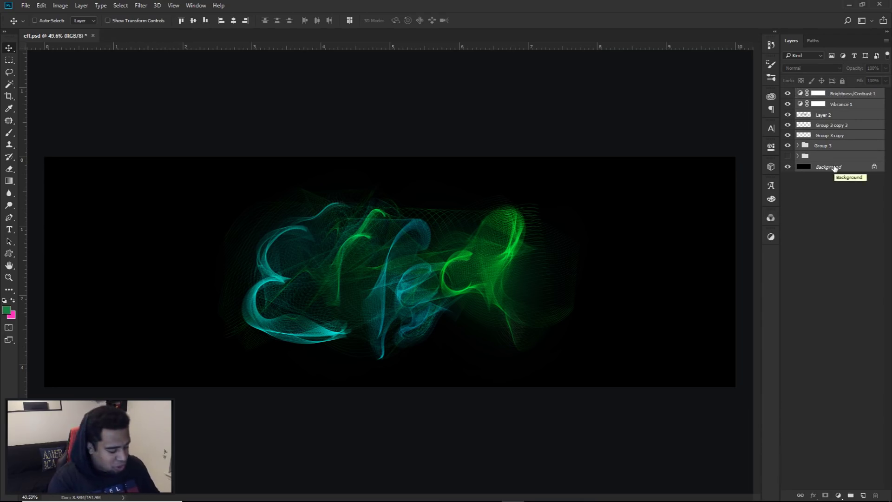
key("ctrl+j")
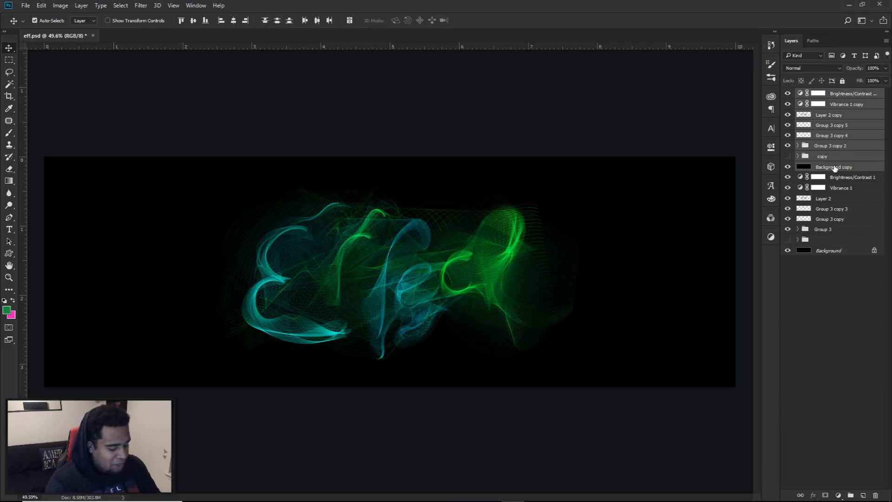
key("ctrl+e")
left_click_drag(455, 296, 548, 305)
Step: Apply the Filter Gallery's Plastic Wrap to the merged layer with Highlight Strength 1, Detail 6 and Smoothness 7
left_click(143, 6)
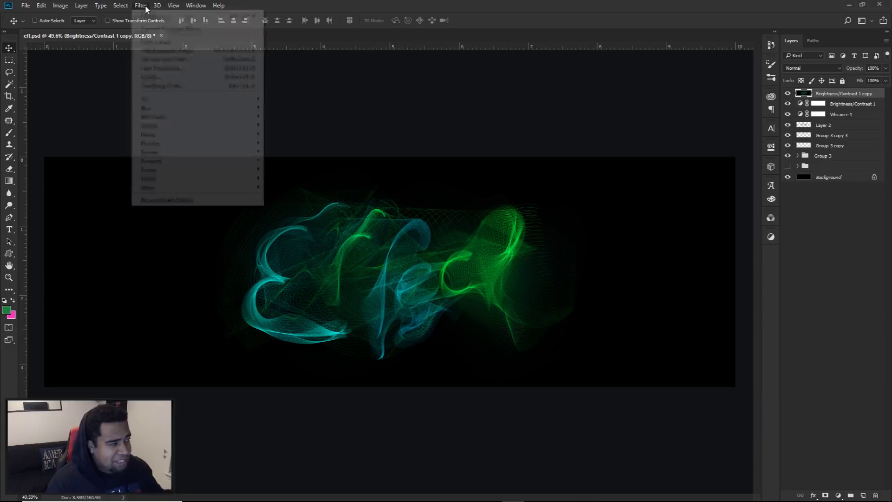
left_click(158, 41)
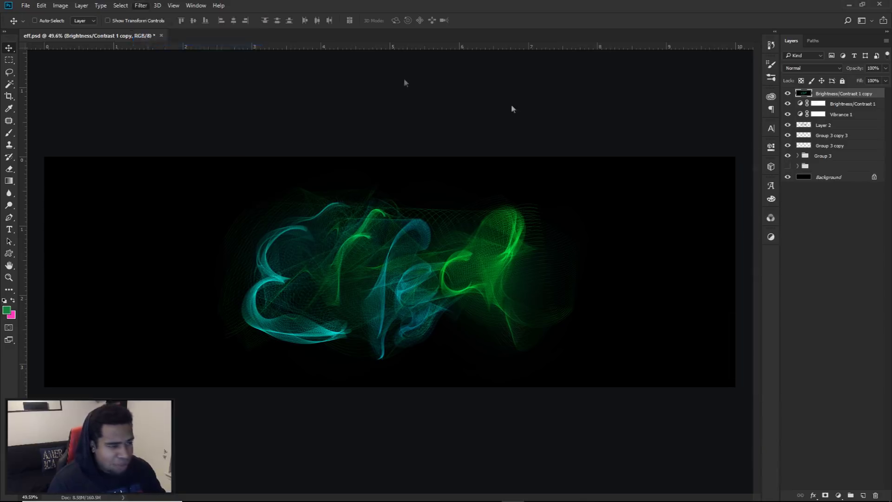
left_click_drag(591, 142, 440, 131)
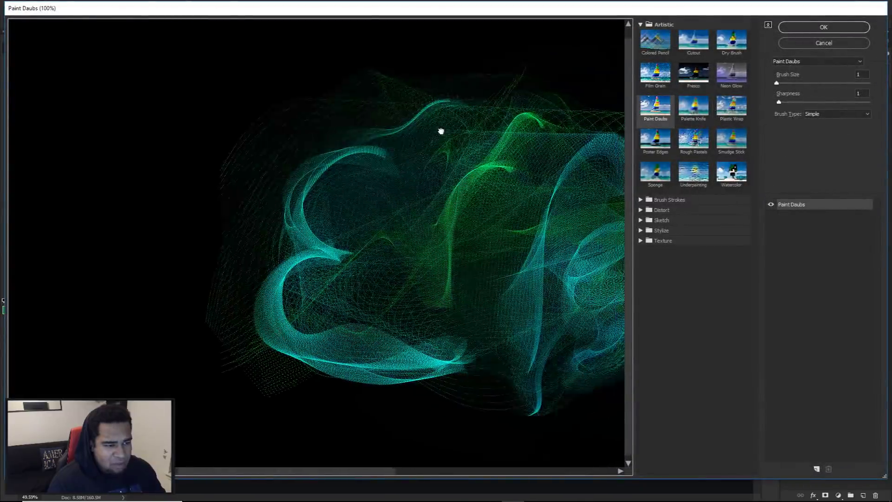
left_click(744, 118)
left_click_drag(521, 213, 402, 199)
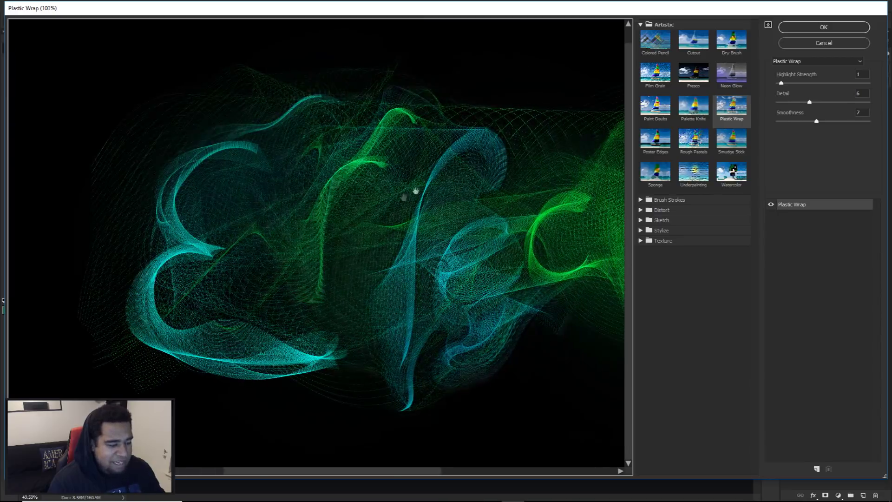
left_click(861, 74)
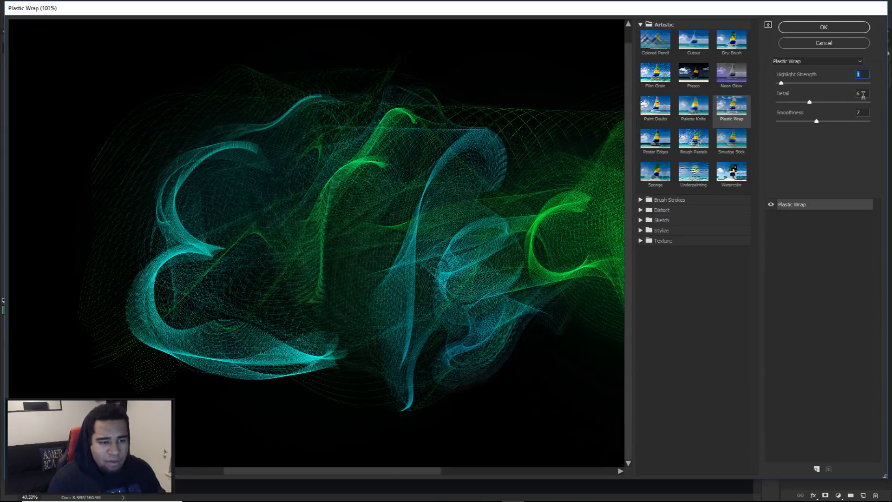
left_click(860, 112)
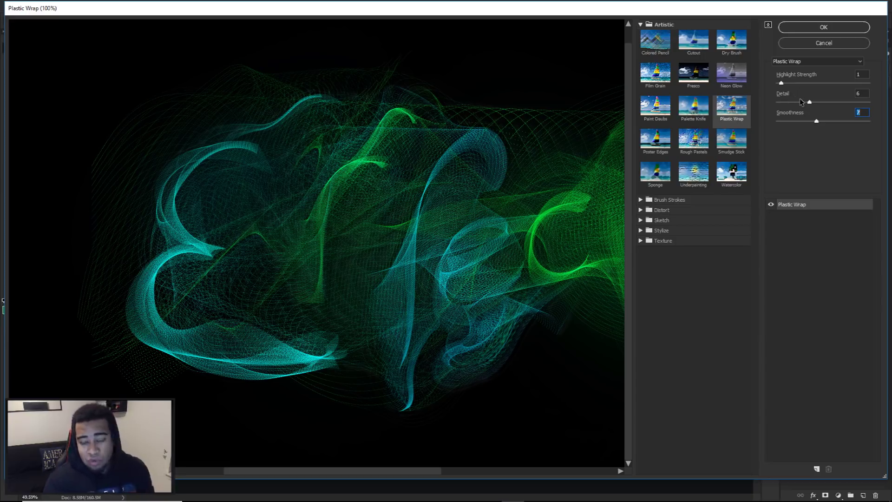
left_click(823, 27)
scroll(325, 288, "up", 2)
scroll(468, 299, "down", 4)
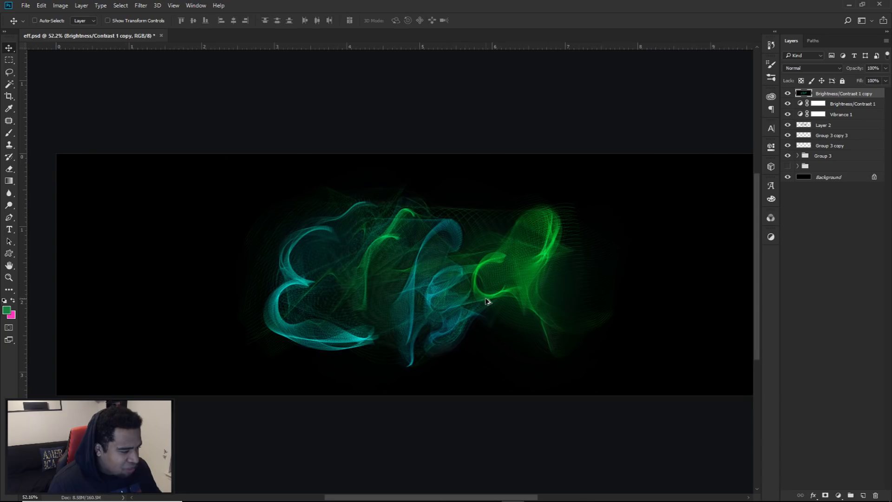
Step: Erase parts of the plastic-wrapped layer over the E, the second f and the c-t area with a large soft Eraser
key("e")
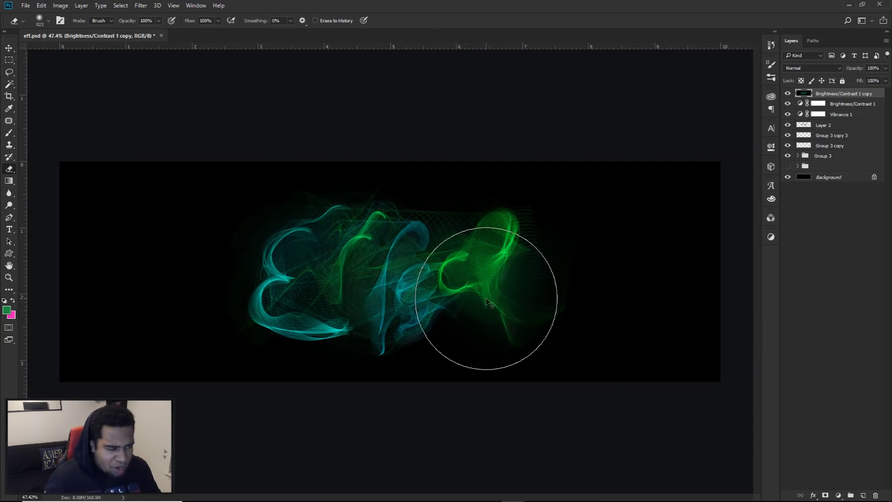
left_click_drag(454, 270, 427, 266)
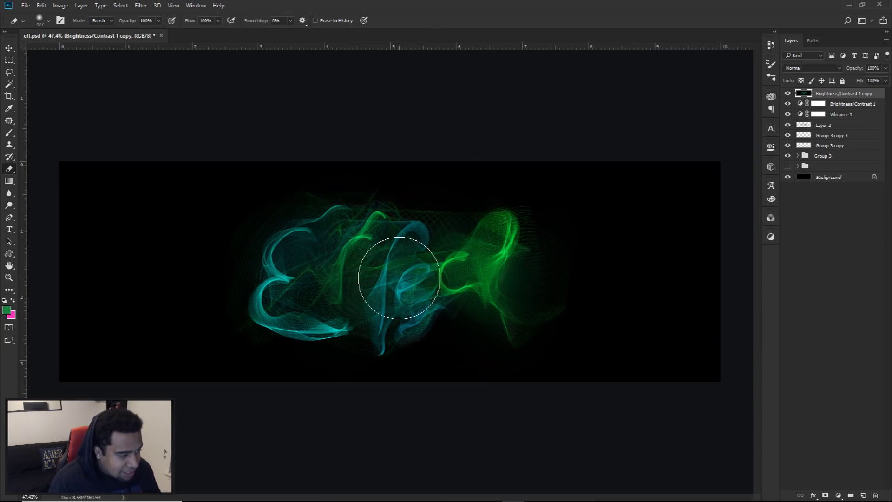
left_click_drag(286, 270, 282, 289)
left_click_drag(462, 283, 495, 280)
left_click(464, 213)
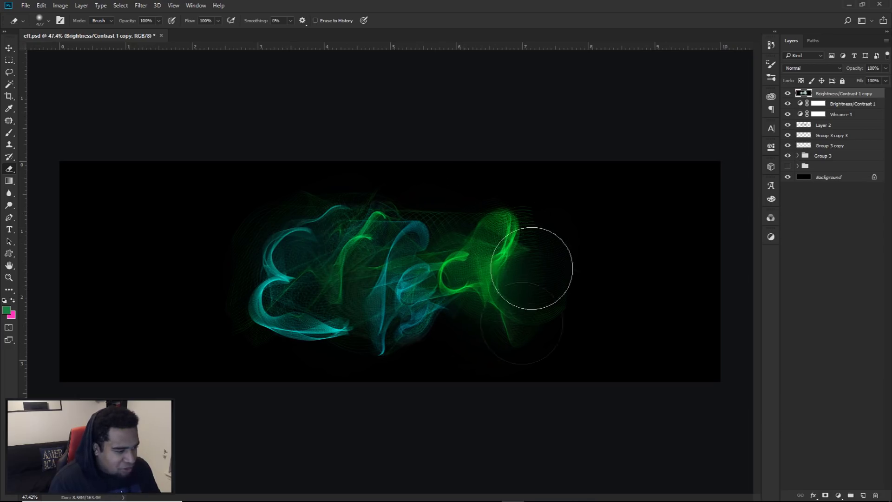
Step: Erase more of the plastic-wrapped layer around the lower and upper edges of the lettering with a smaller soft Eraser
scroll(395, 378, "up", 5)
left_click_drag(378, 325, 297, 327)
mouse_move(328, 303)
left_mouse_down()
mouse_move(302, 300)
mouse_move(322, 289)
mouse_move(356, 332)
left_mouse_up()
scroll(488, 325, "down", 3)
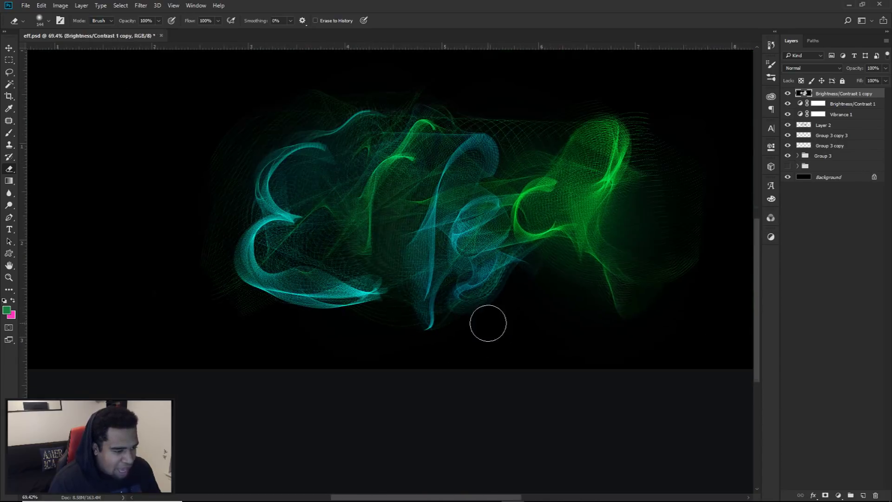
left_click_drag(584, 339, 599, 339)
left_click_drag(537, 319, 520, 316)
scroll(503, 309, "down", 2)
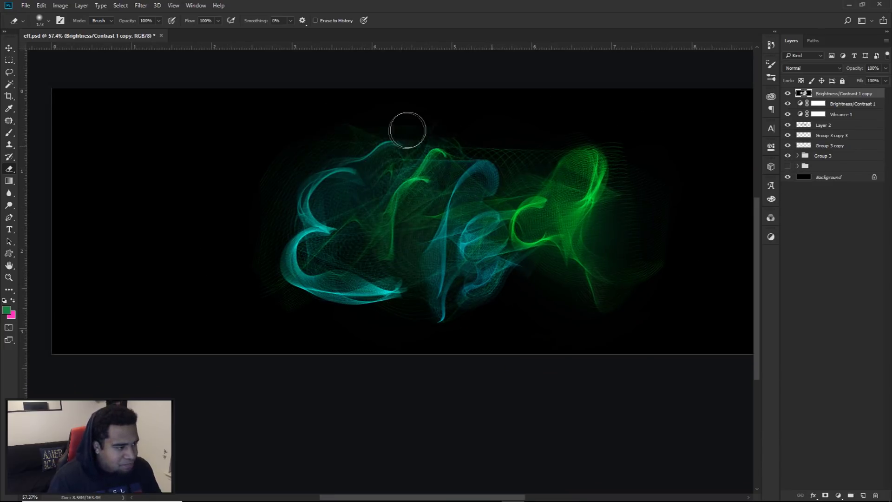
key("bracketright")
key("bracketright")
key("bracketright")
scroll(553, 149, "down", 1)
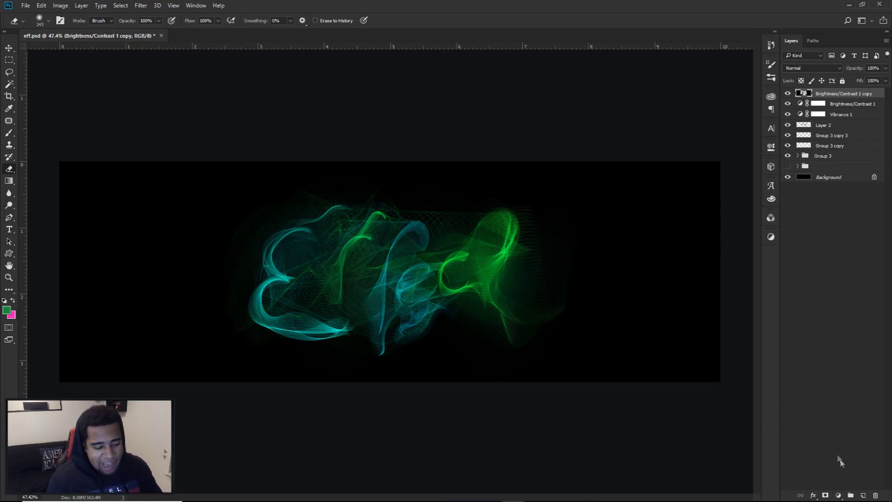
Step: Add a Color Balance adjustment layer on top, shift the colours toward blue, and compare the artwork with and without it
left_click(838, 495)
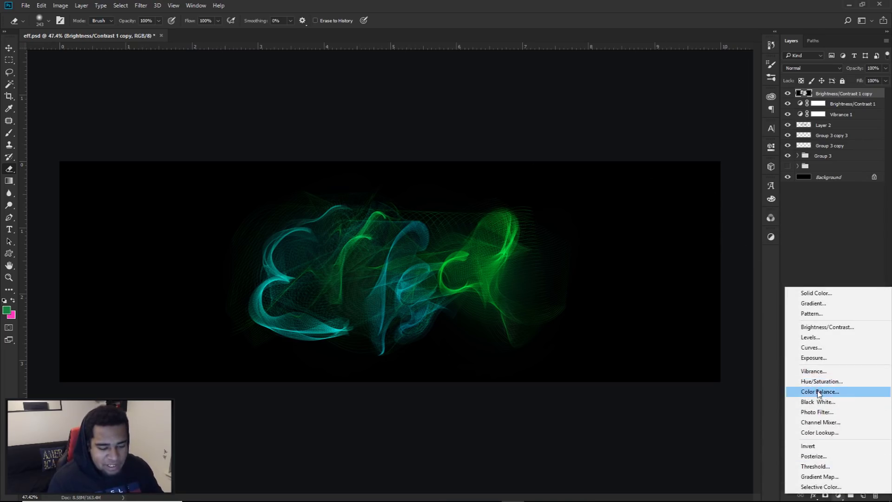
left_click(818, 393)
left_click_drag(680, 197, 669, 211)
left_click(788, 93)
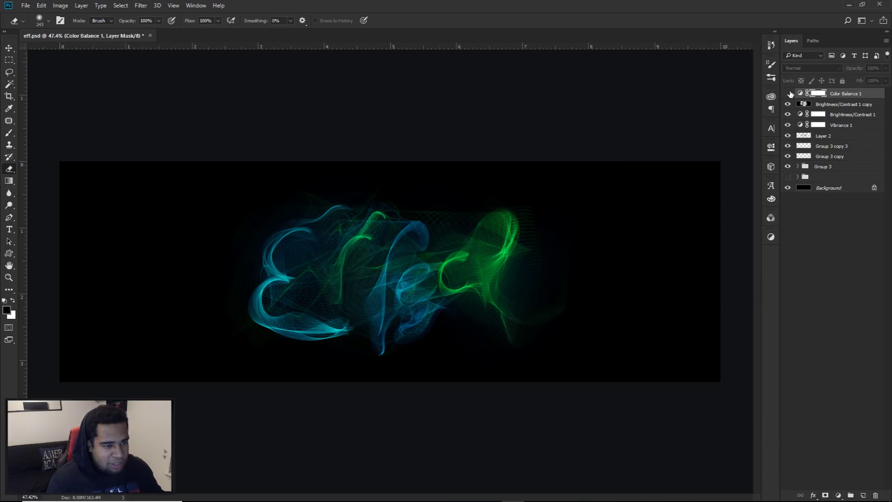
left_click(788, 94)
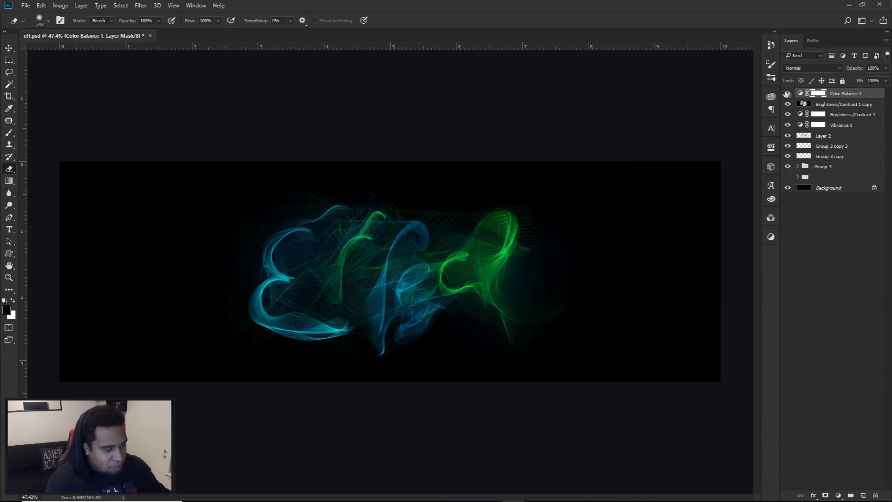
key("v")
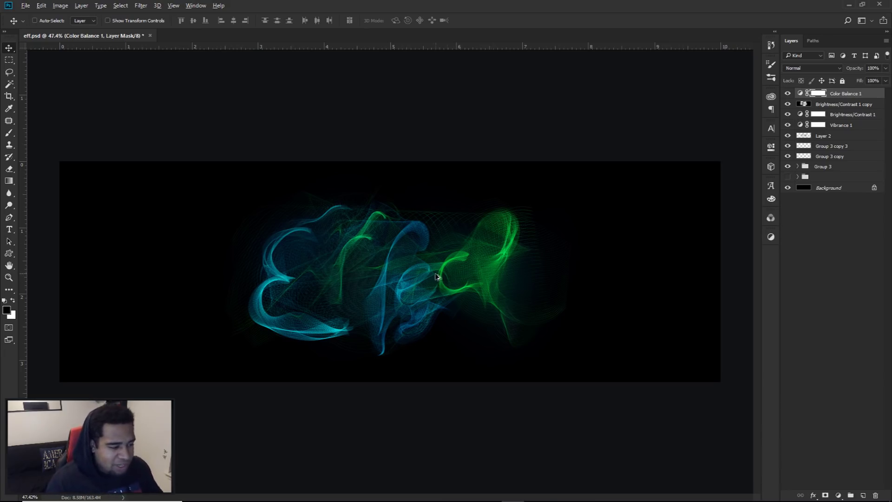
scroll(434, 278, "up", 2)
scroll(434, 278, "down", 1)
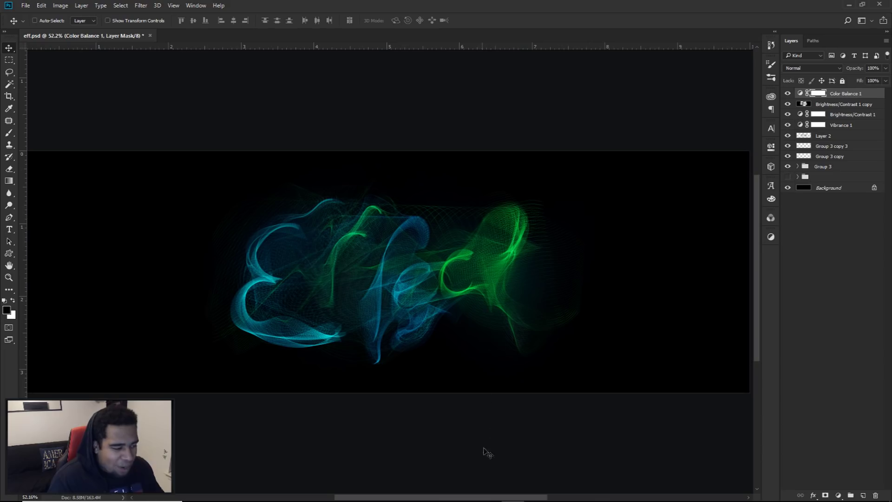
Step: Switch to effect.ai in Illustrator and draw an open C-shaped Pencil curve about 283 by 292 pt above the lettering
left_click(559, 492)
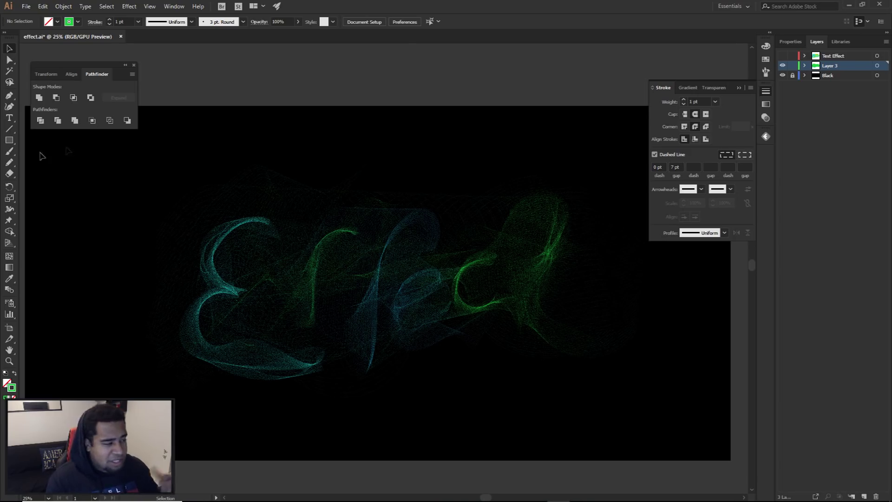
left_click(10, 163)
left_click(56, 173)
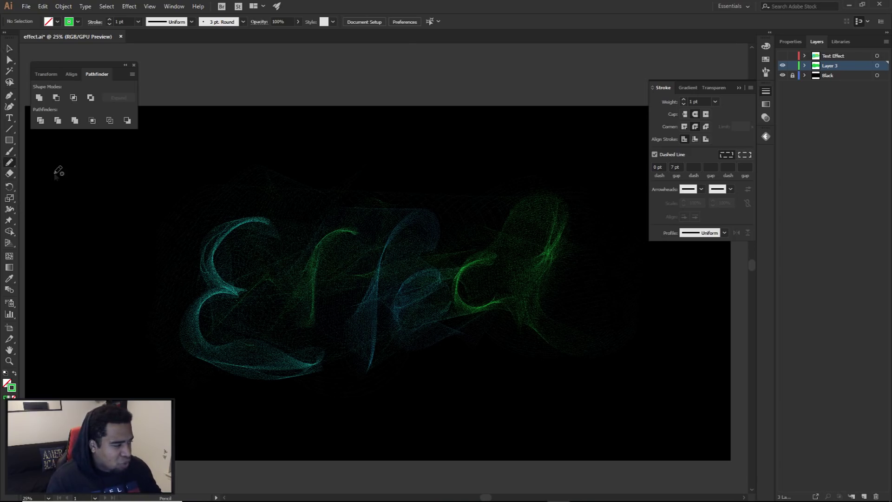
mouse_move(434, 130)
left_mouse_down()
mouse_move(440, 162)
mouse_move(411, 175)
mouse_move(427, 172)
left_mouse_up()
mouse_move(433, 132)
left_mouse_down()
mouse_move(405, 161)
mouse_move(428, 169)
left_mouse_up()
mouse_move(430, 133)
left_mouse_down()
mouse_move(420, 165)
mouse_move(428, 166)
left_mouse_up()
mouse_move(433, 130)
left_mouse_down()
mouse_move(421, 168)
mouse_move(412, 129)
mouse_move(435, 160)
left_mouse_up()
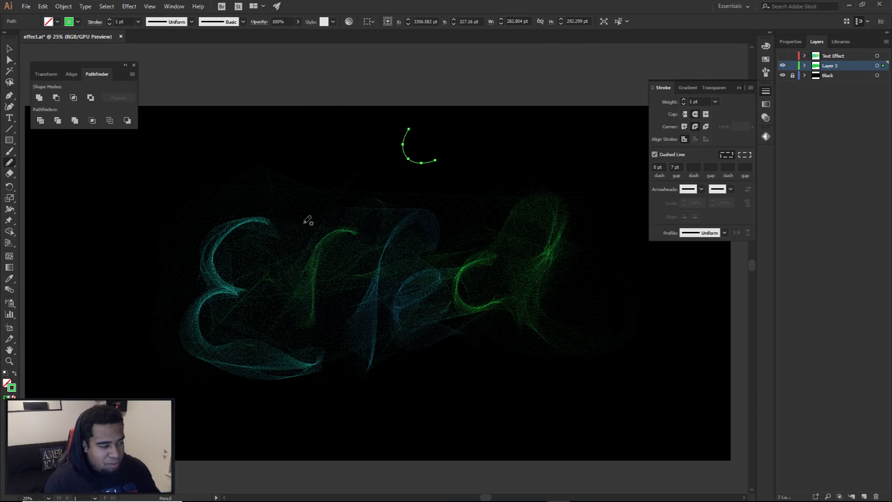
Step: Look over the Object commands for the drawn curve and switch back to eff.psd in Photoshop
left_click(64, 7)
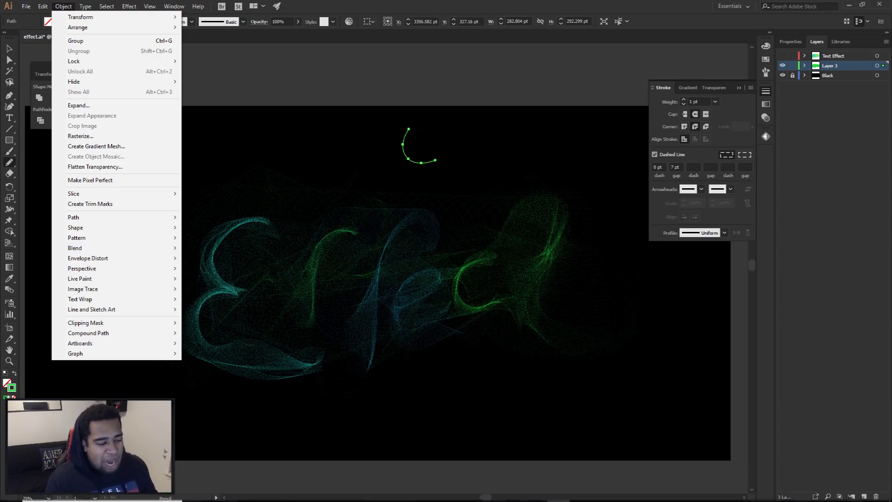
mouse_move(574, 496)
left_click(513, 492)
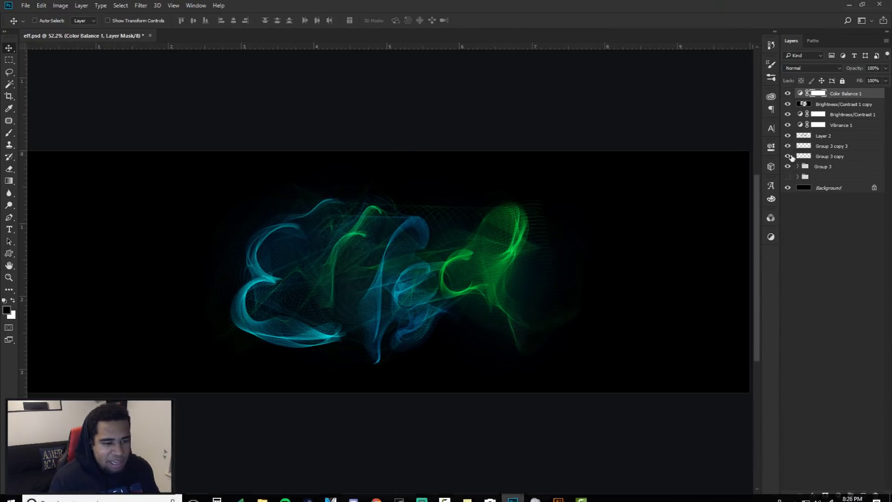